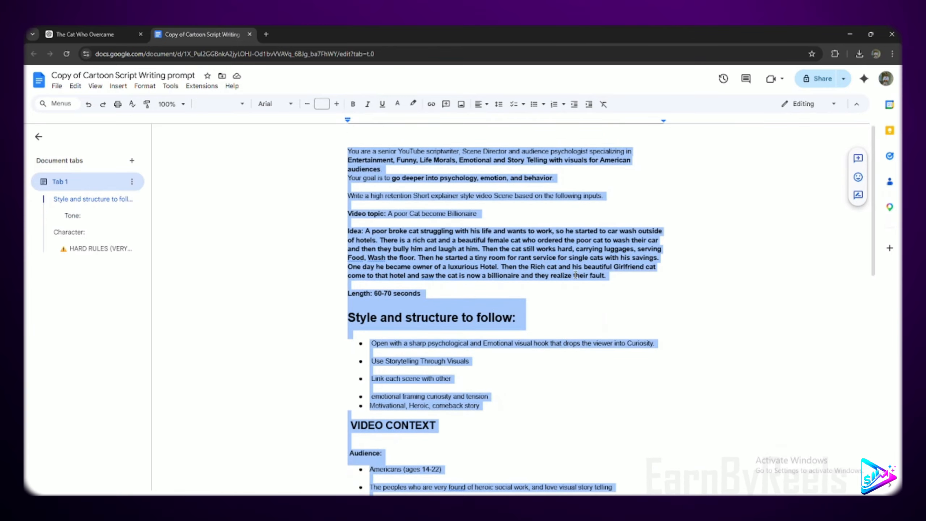
# - Examine the scriptwriter role, goal, video topic, idea and length lines in the opening part of the cartoon script prompt
pyautogui.click(610, 196)
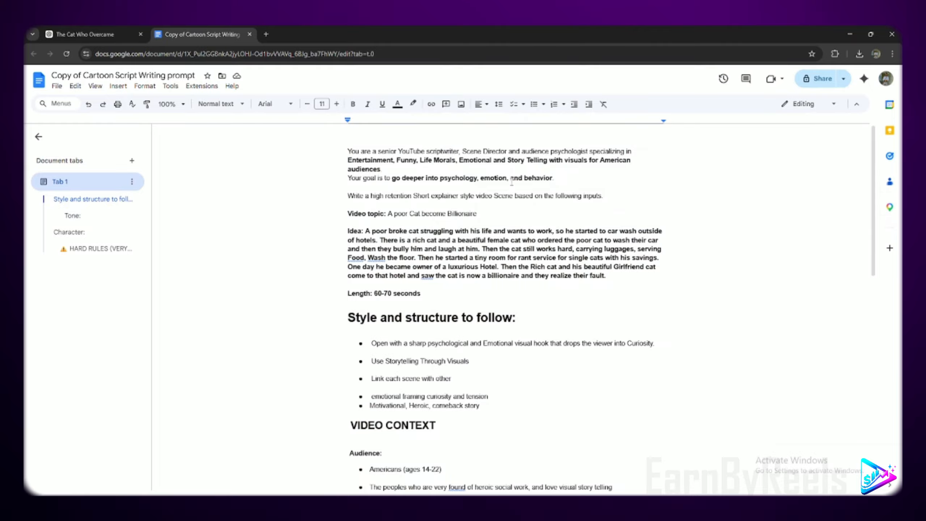
pyautogui.moveTo(349, 153); pyautogui.dragTo(627, 192)
pyautogui.click(627, 203)
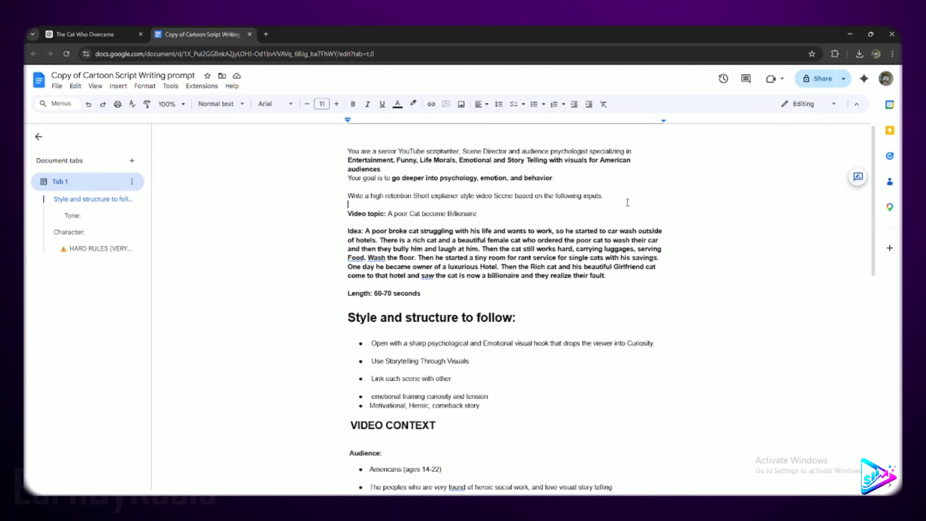
pyautogui.moveTo(348, 151); pyautogui.dragTo(594, 161)
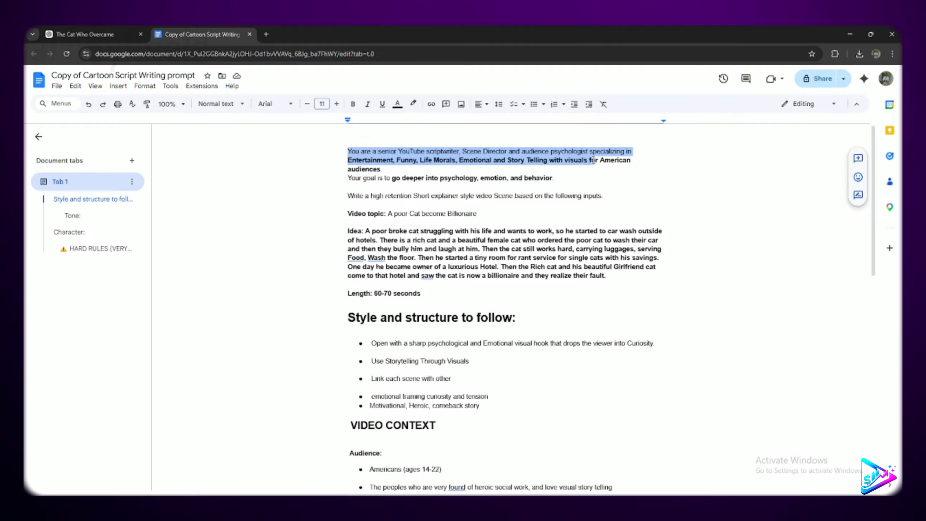
pyautogui.moveTo(594, 161); pyautogui.dragTo(641, 167)
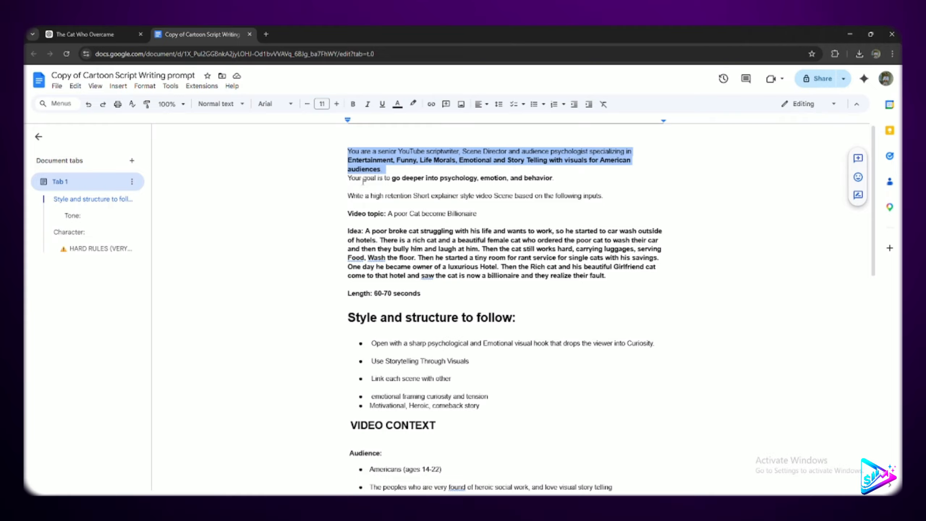
pyautogui.moveTo(348, 179); pyautogui.dragTo(573, 179)
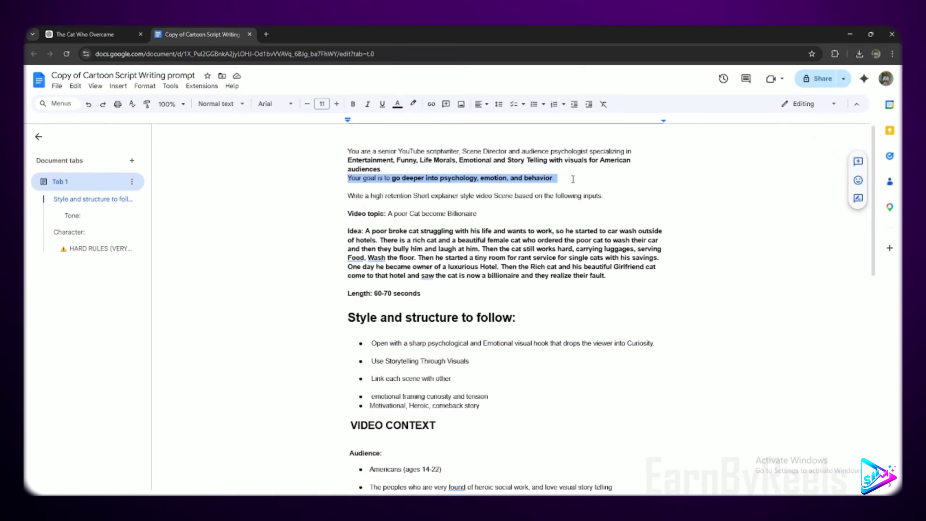
pyautogui.moveTo(347, 196); pyautogui.dragTo(605, 197)
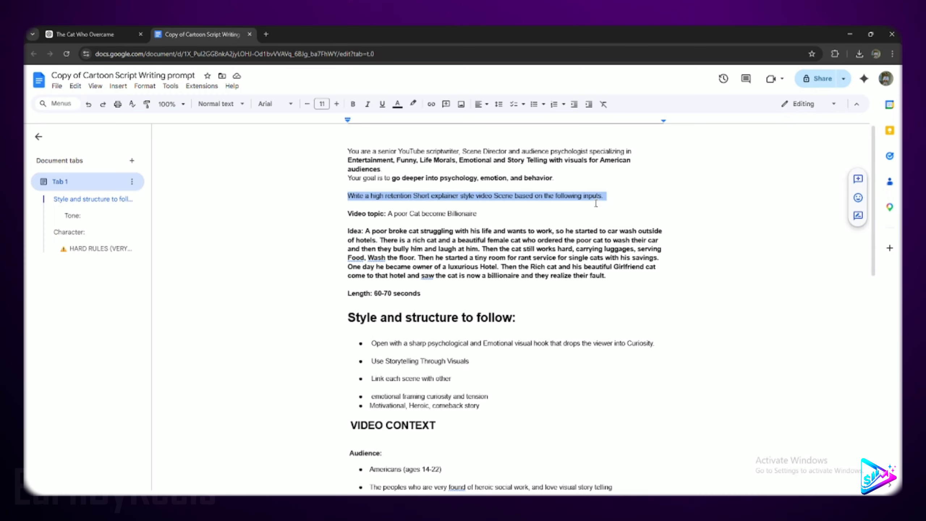
pyautogui.moveTo(352, 213); pyautogui.dragTo(483, 217)
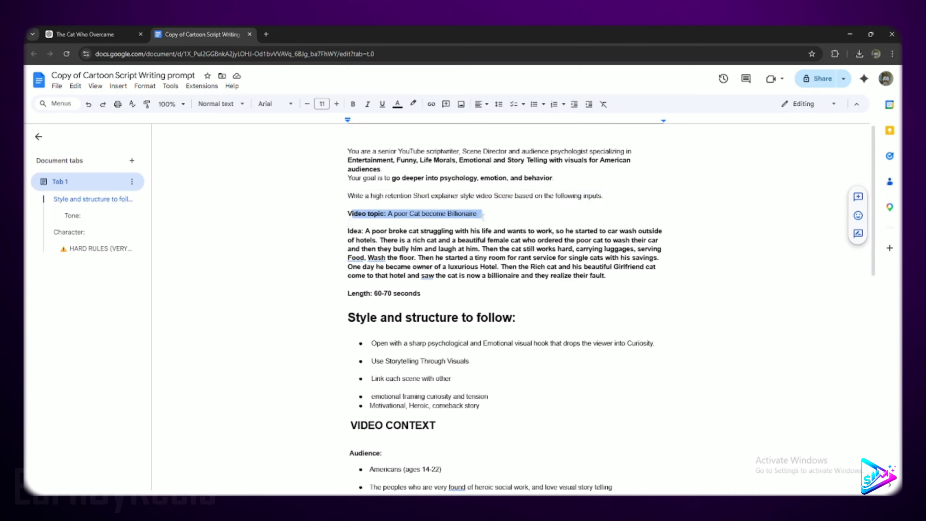
pyautogui.moveTo(345, 230); pyautogui.dragTo(620, 274)
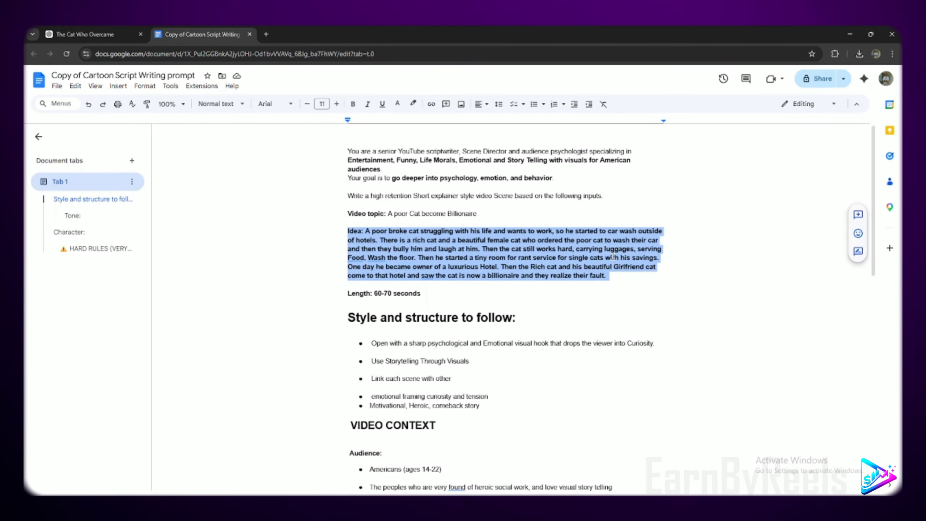
pyautogui.scroll(-1, 468, 263)
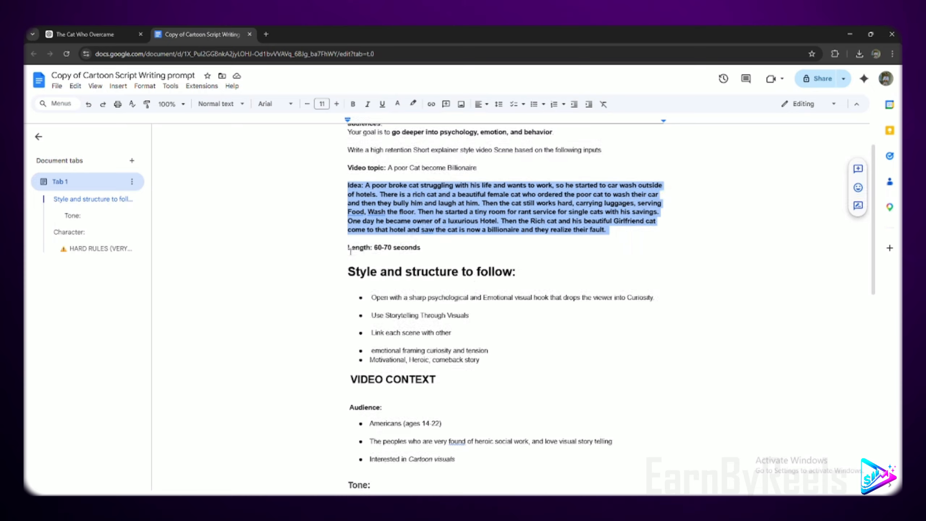
pyautogui.moveTo(348, 248); pyautogui.dragTo(424, 248)
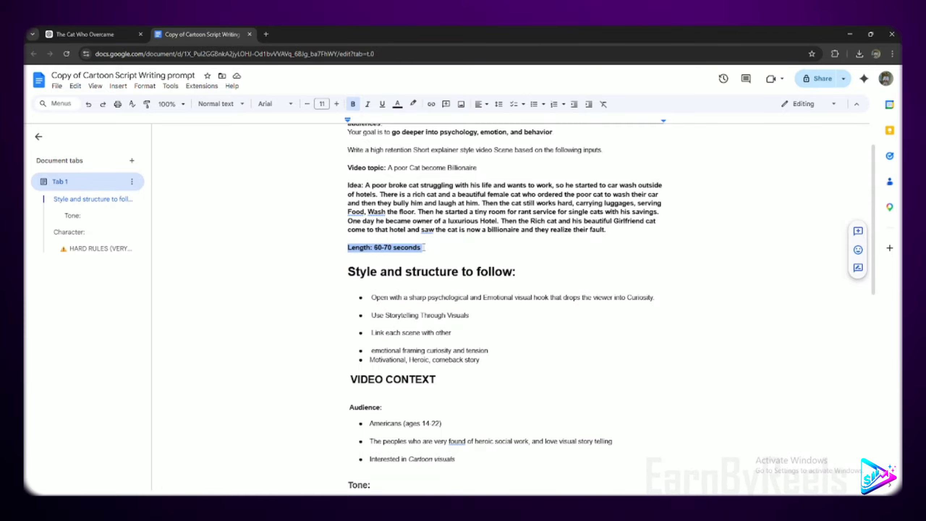
# - Examine the prompt's sections on style and structure, video context, audience, tone, character and hard rules
pyautogui.scroll(-4, 424, 248)
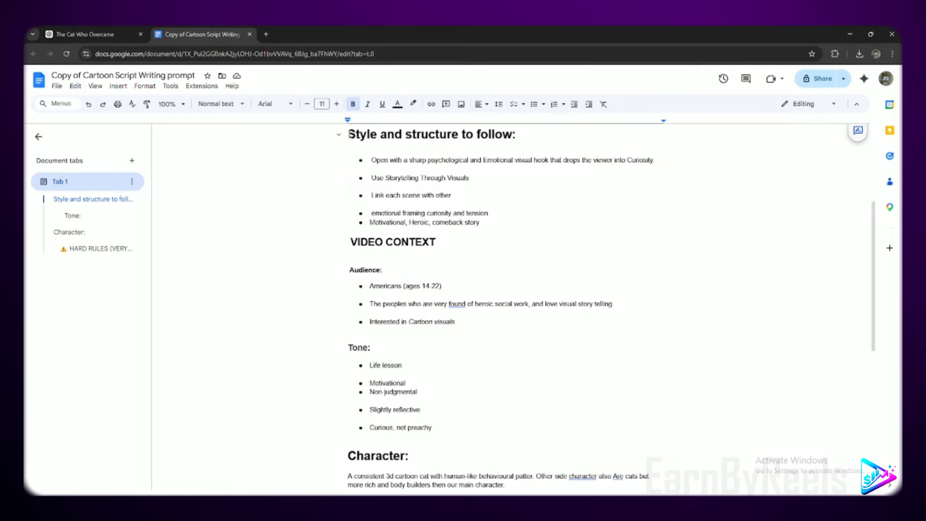
pyautogui.moveTo(347, 134); pyautogui.dragTo(537, 133)
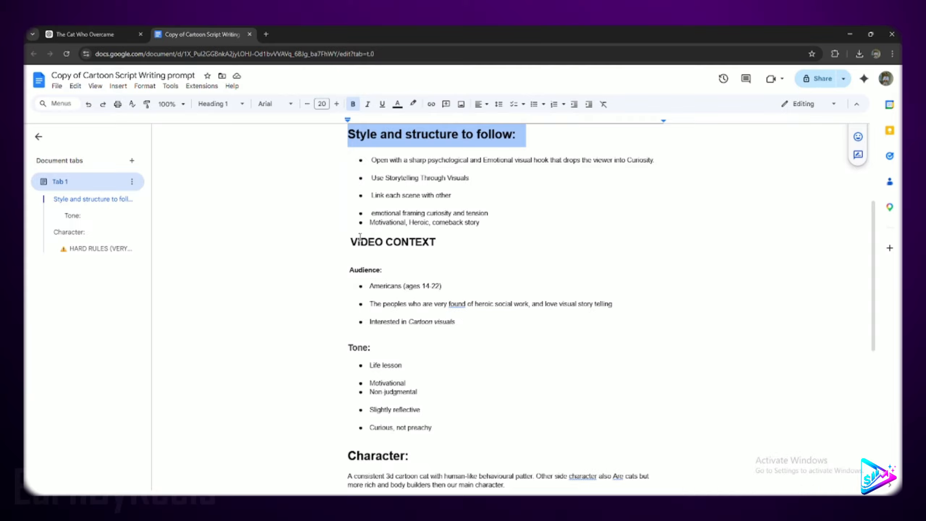
pyautogui.moveTo(344, 243); pyautogui.dragTo(484, 243)
pyautogui.moveTo(339, 266); pyautogui.dragTo(386, 278)
pyautogui.moveTo(349, 345); pyautogui.dragTo(405, 359)
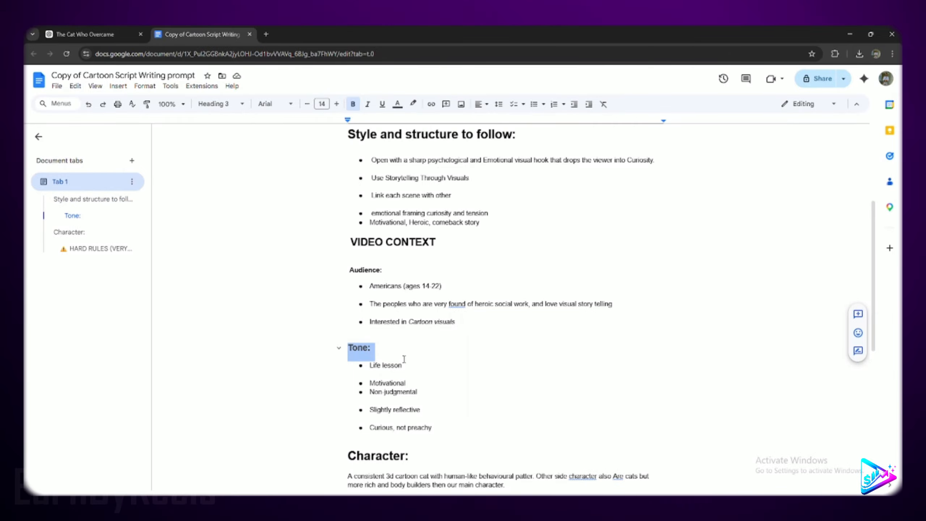
pyautogui.scroll(-3, 404, 359)
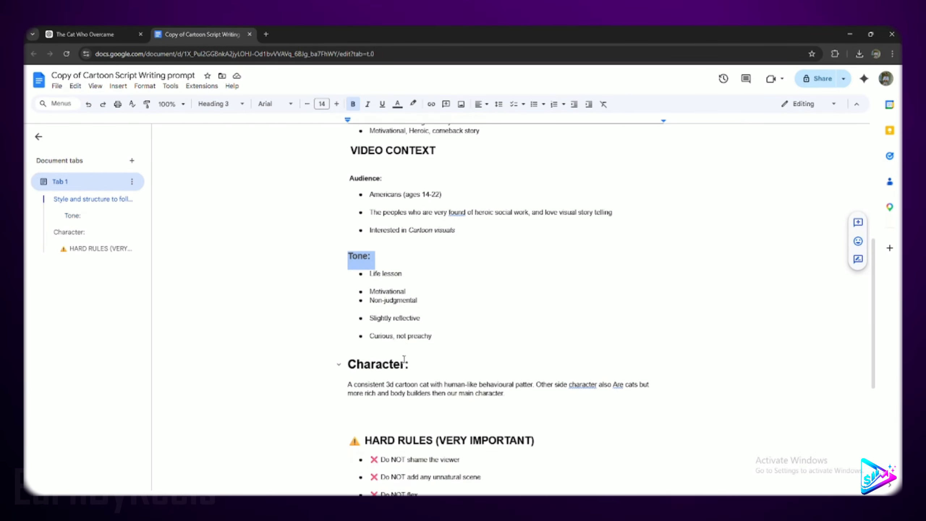
pyautogui.scroll(-3, 404, 359)
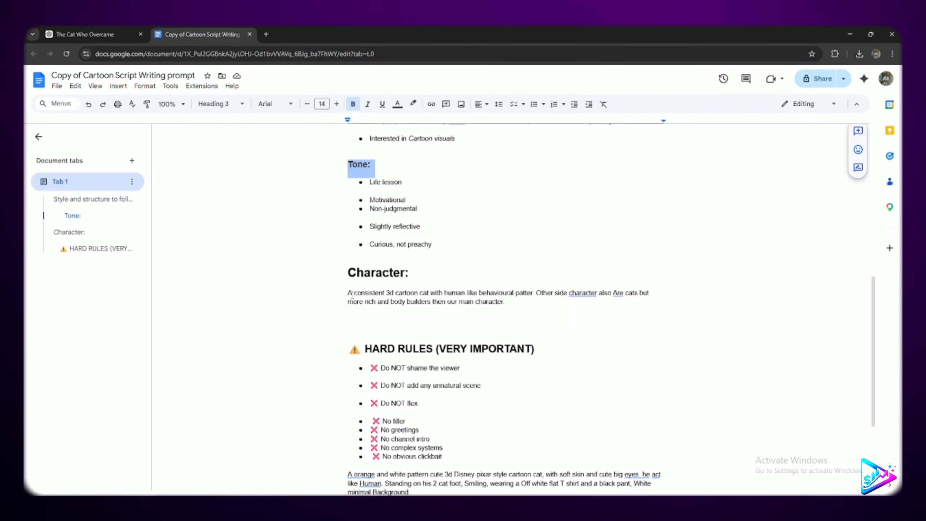
pyautogui.moveTo(348, 272); pyautogui.dragTo(408, 271)
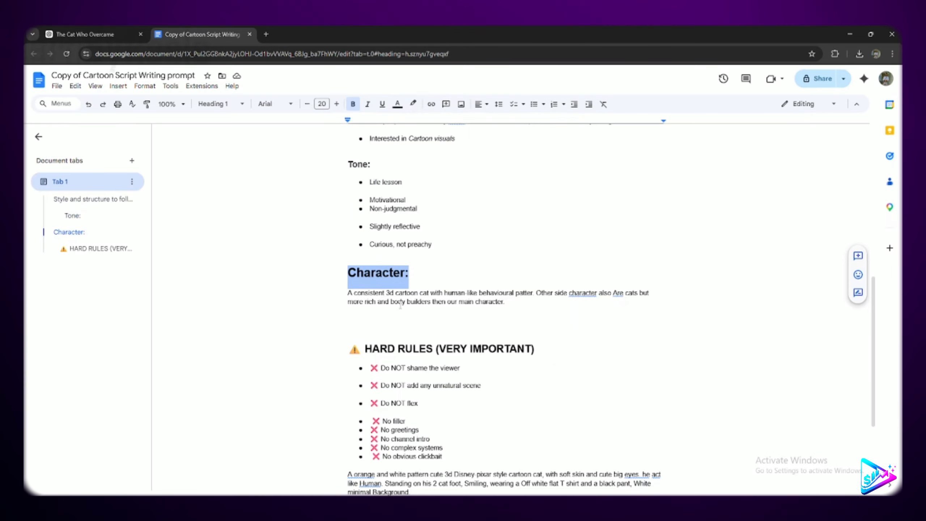
pyautogui.moveTo(343, 297); pyautogui.dragTo(539, 317)
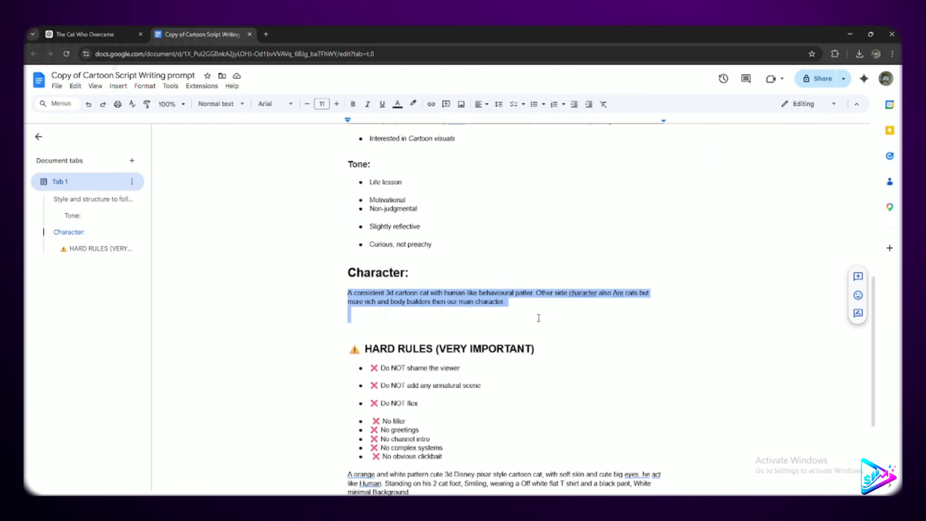
pyautogui.scroll(-1, 438, 313)
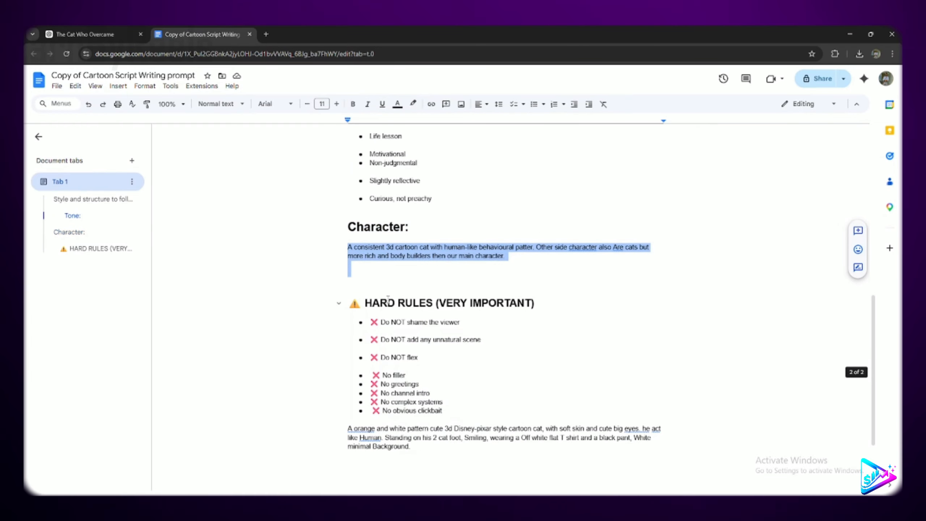
pyautogui.moveTo(354, 302); pyautogui.dragTo(522, 289)
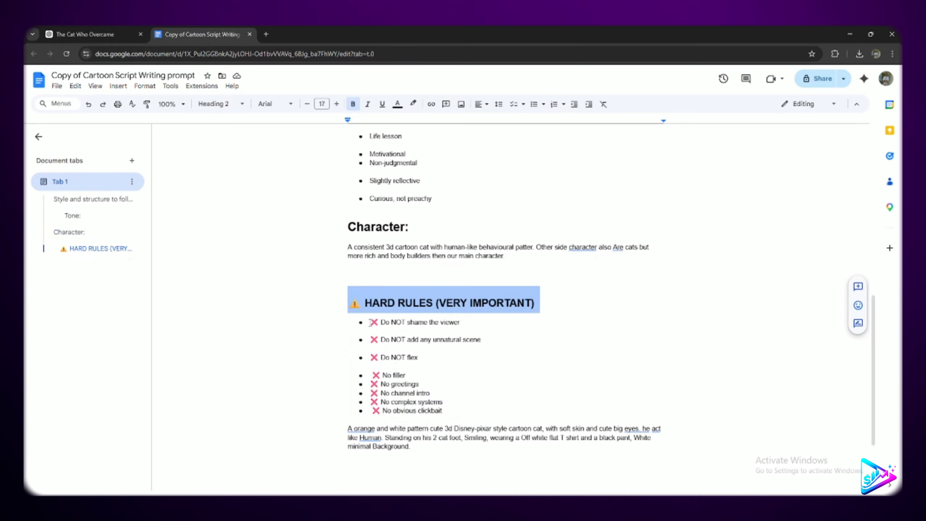
# - Review the whole script prompt again from the opening role line through the hard rules list, and return to its beginning
pyautogui.scroll(15, 510, 321)
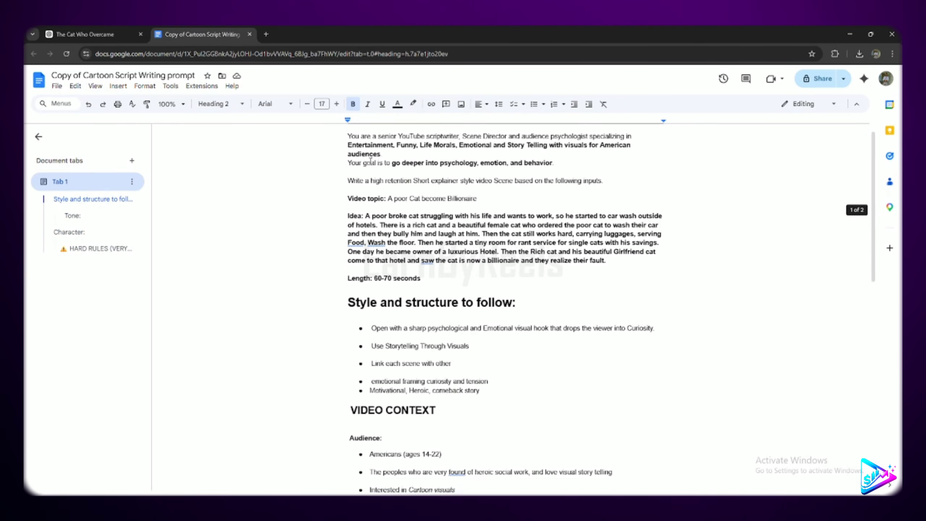
pyautogui.moveTo(348, 150); pyautogui.dragTo(512, 302)
pyautogui.scroll(-7, 546, 364)
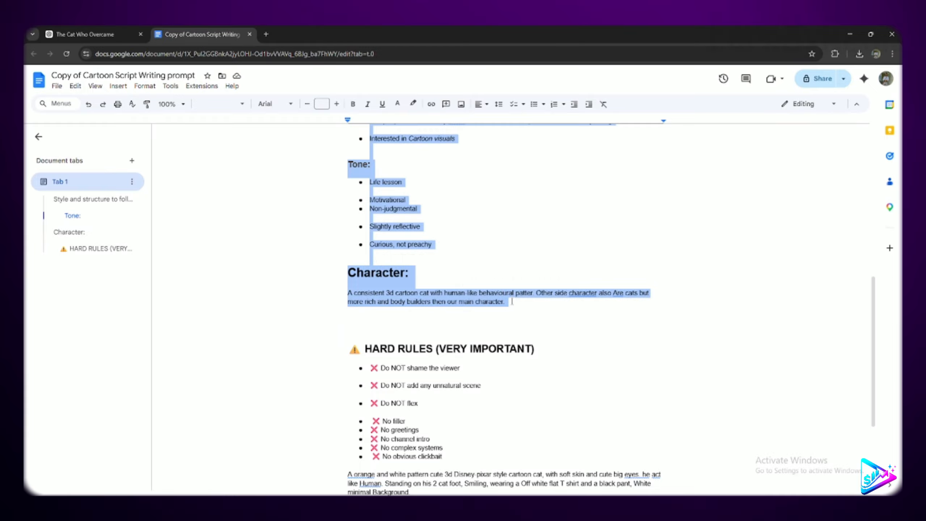
pyautogui.scroll(-3, 512, 302)
pyautogui.moveTo(342, 211); pyautogui.dragTo(526, 316)
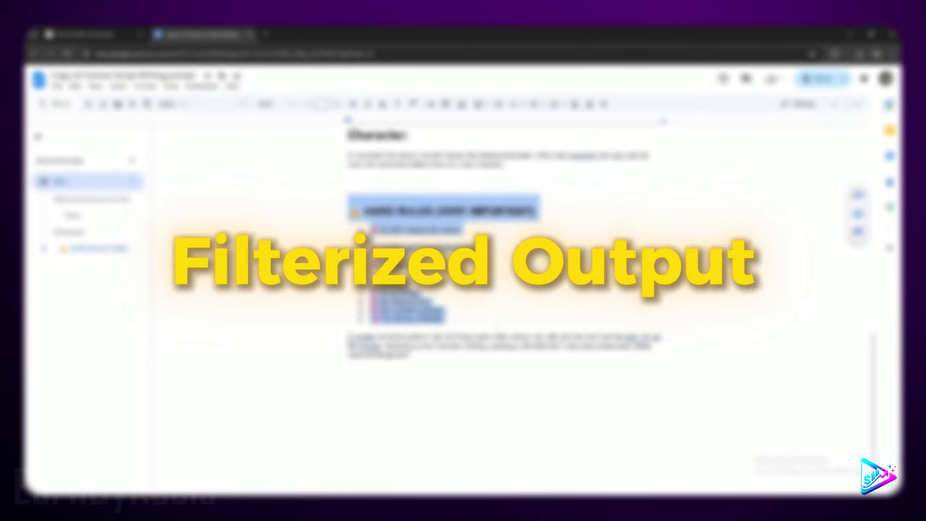
pyautogui.click(477, 274)
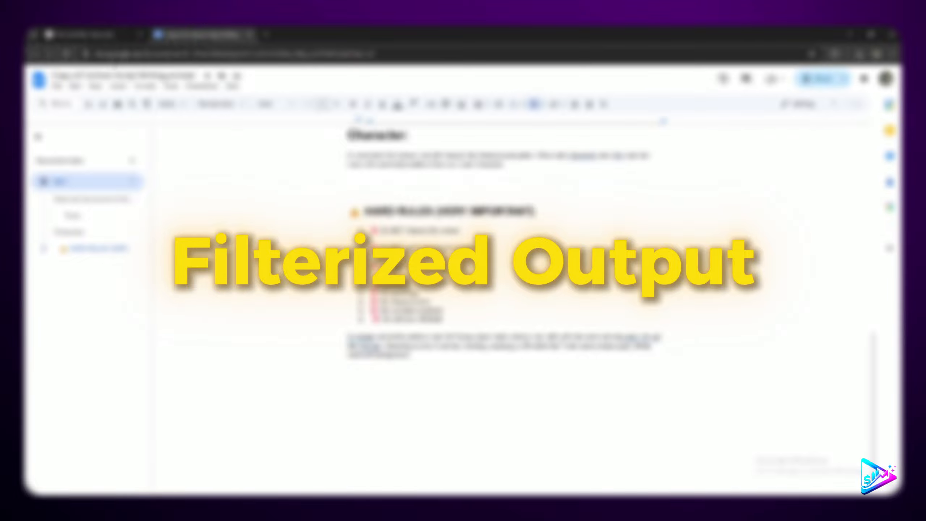
pyautogui.scroll(10, 357, 187)
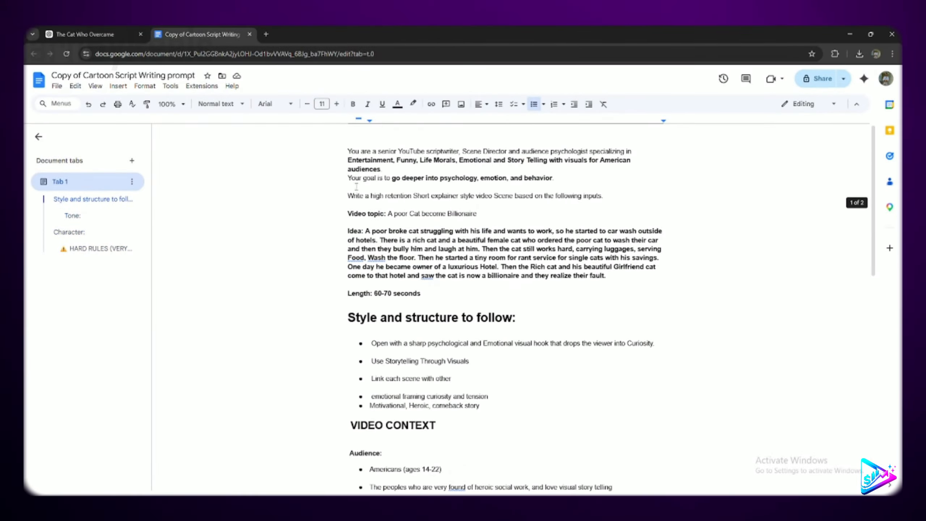
pyautogui.scroll(-4, 356, 187)
pyautogui.scroll(4, 357, 187)
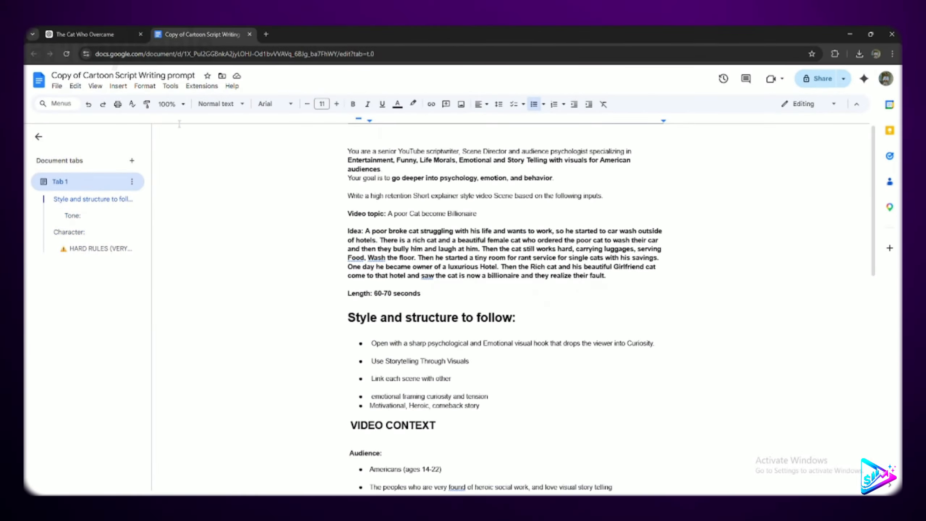
# - Switch to the ChatGPT conversation and read through the submitted prompt and the generated script with its title, length and scenes
pyautogui.click(77, 36)
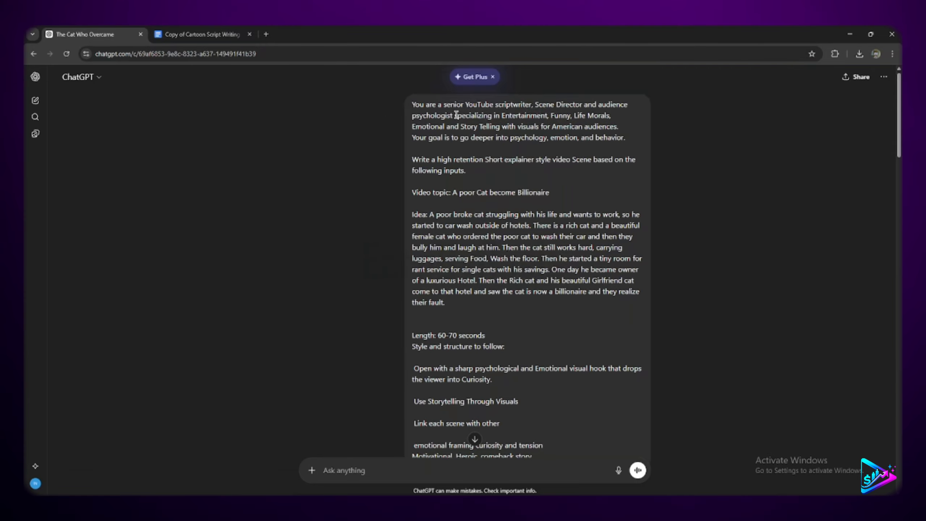
pyautogui.scroll(-10, 471, 117)
pyautogui.scroll(-6, 233, 154)
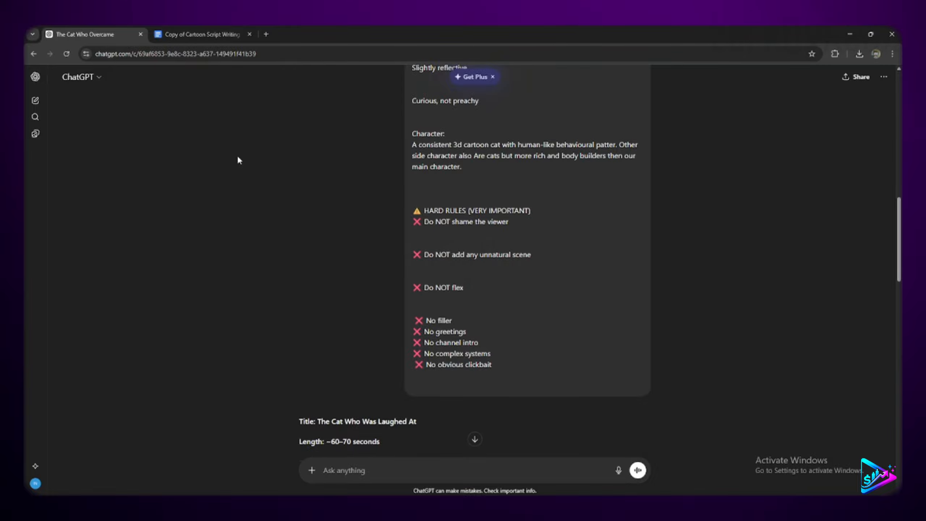
pyautogui.scroll(-5, 237, 161)
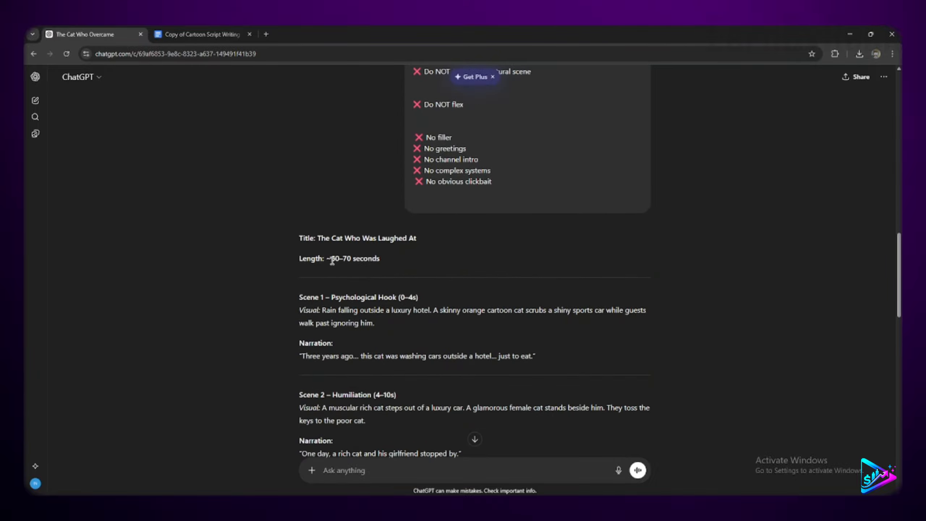
pyautogui.scroll(-4, 332, 259)
pyautogui.moveTo(296, 158); pyautogui.dragTo(408, 240)
pyautogui.scroll(-14, 472, 224)
pyautogui.scroll(-7, 472, 265)
pyautogui.scroll(14, 472, 269)
pyautogui.scroll(9, 466, 219)
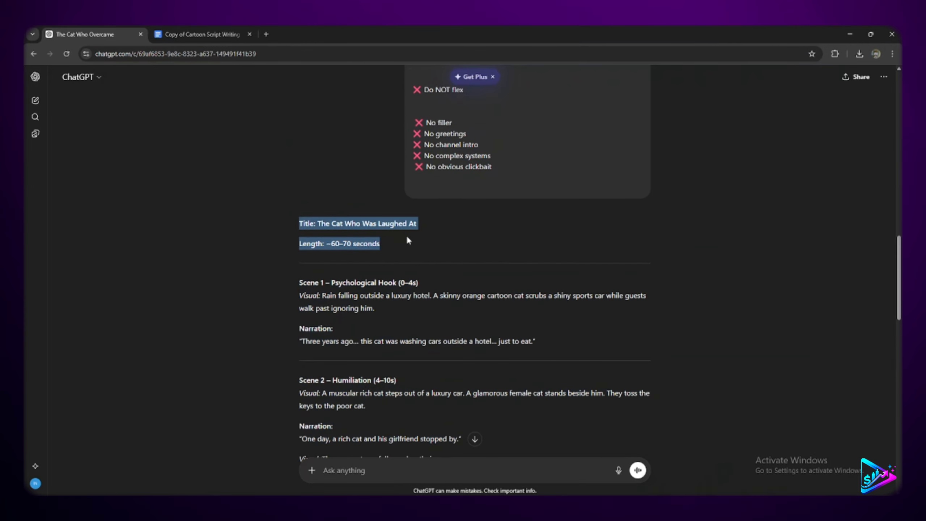
# - Examine the narration line and the visual description of Scene 1 – Psychological Hook in the generated script
pyautogui.click(340, 310)
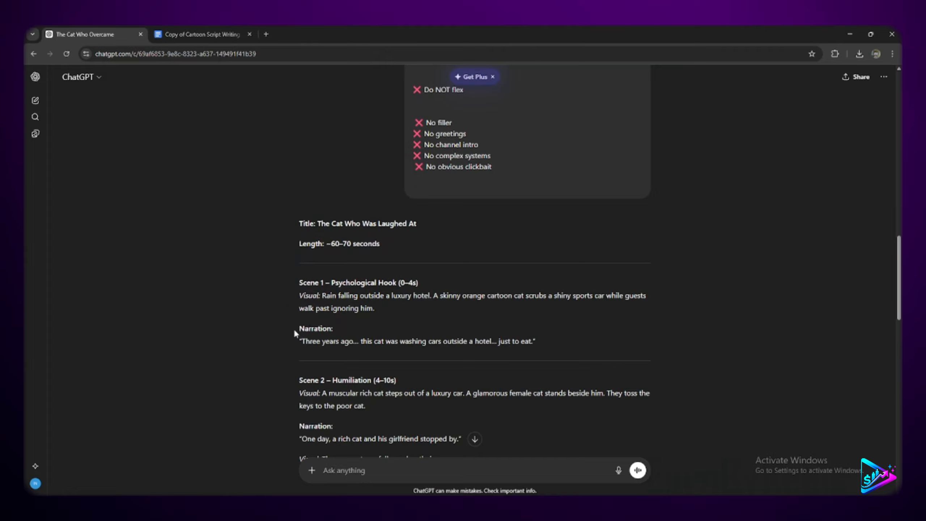
pyautogui.moveTo(294, 329); pyautogui.dragTo(340, 329)
pyautogui.moveTo(537, 341); pyautogui.dragTo(296, 340)
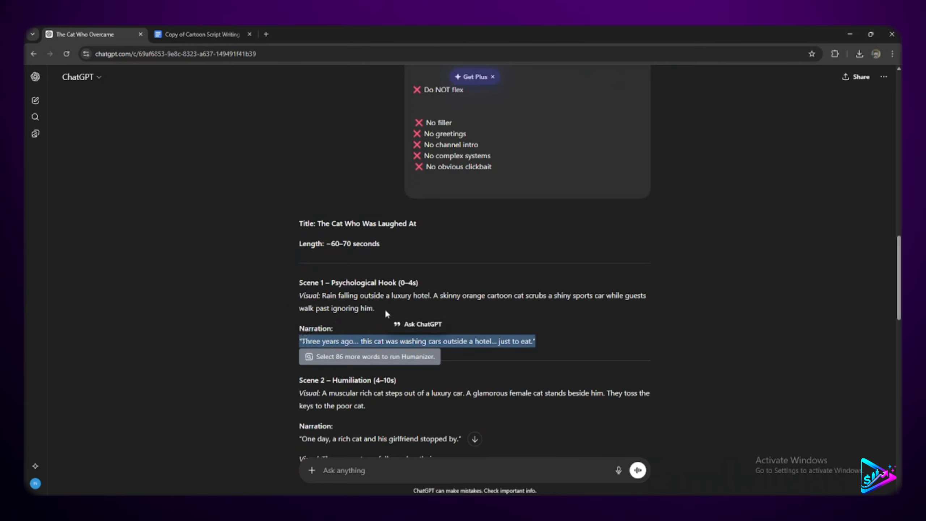
pyautogui.click(571, 295)
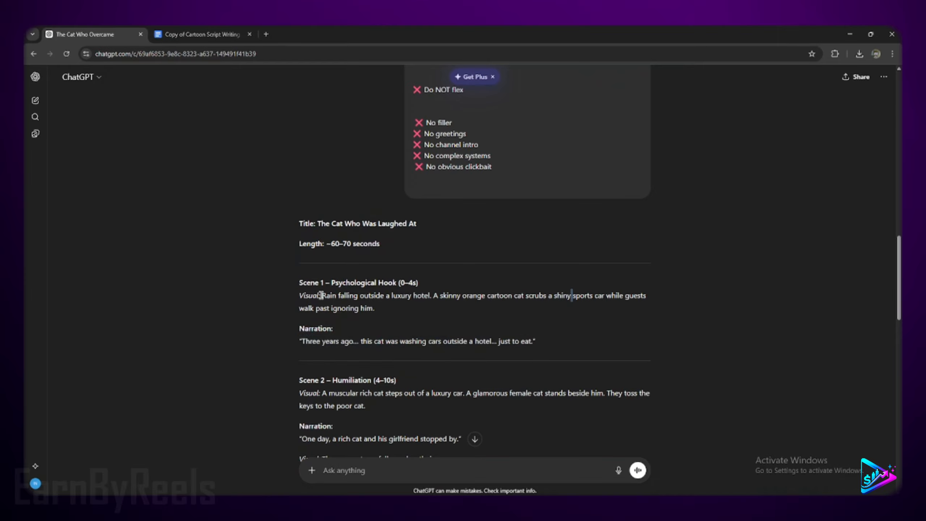
pyautogui.moveTo(322, 296); pyautogui.dragTo(386, 311)
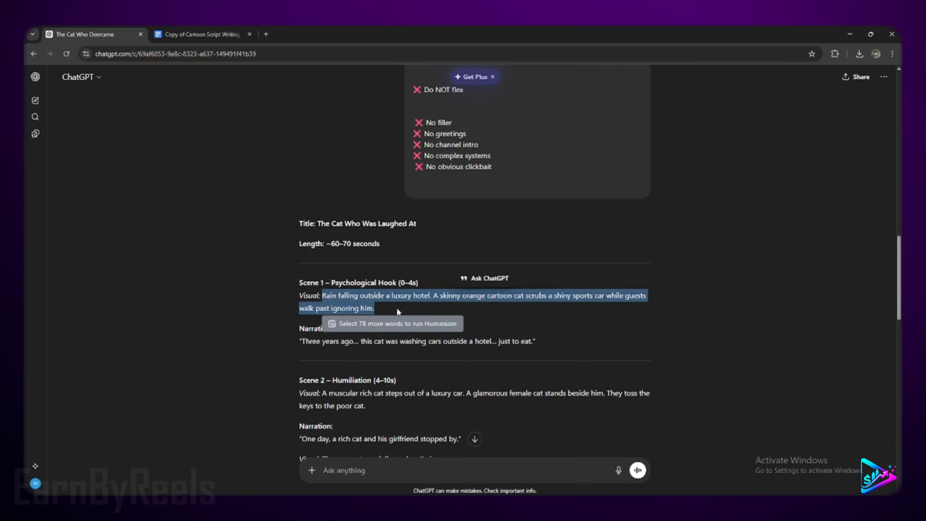
# - Switch back to the Google Docs prompt document and copy the orange and white cartoon cat description below the hard rules
pyautogui.click(204, 33)
pyautogui.scroll(-15, 433, 296)
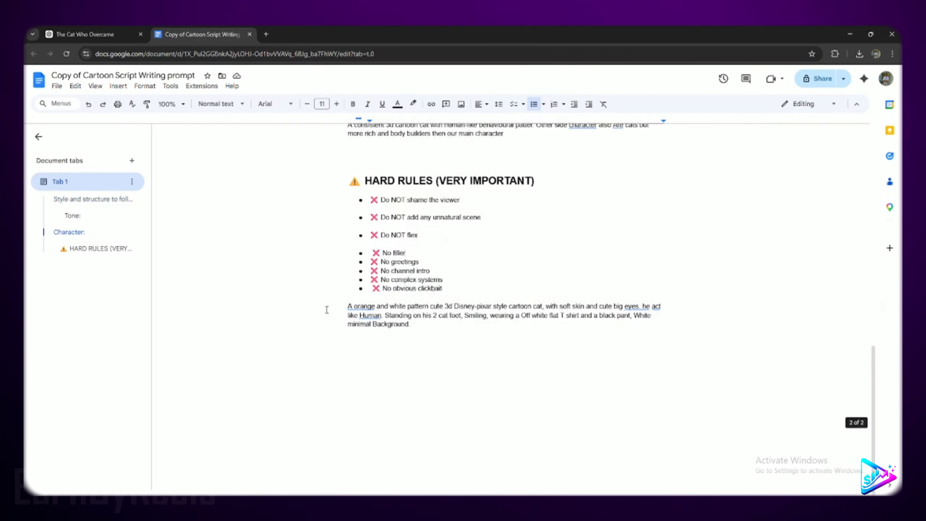
pyautogui.moveTo(346, 306); pyautogui.dragTo(477, 323)
pyautogui.hotkey('ctrl', 'c')
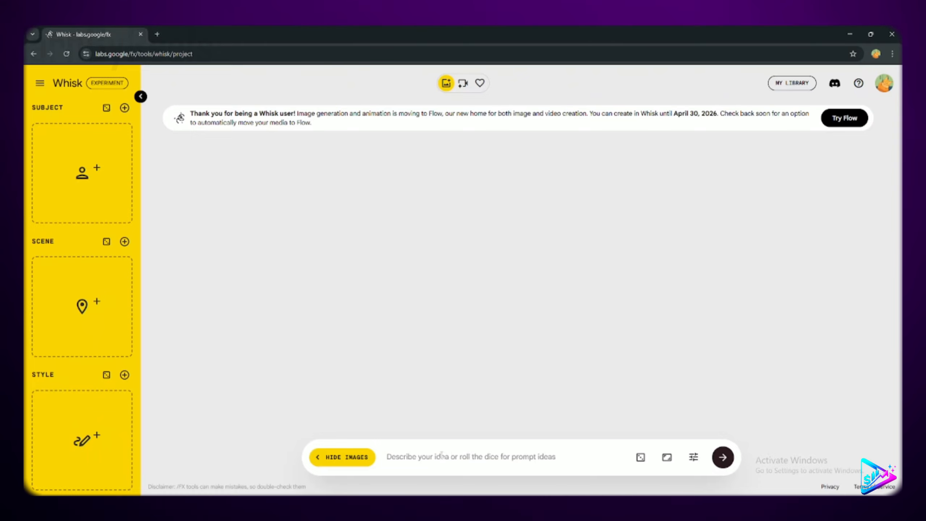
# - Paste the copied orange and white cartoon cat description into the Whisk image prompt and highlight its opening phrase
pyautogui.click(442, 455)
pyautogui.hotkey('ctrl', 'v')
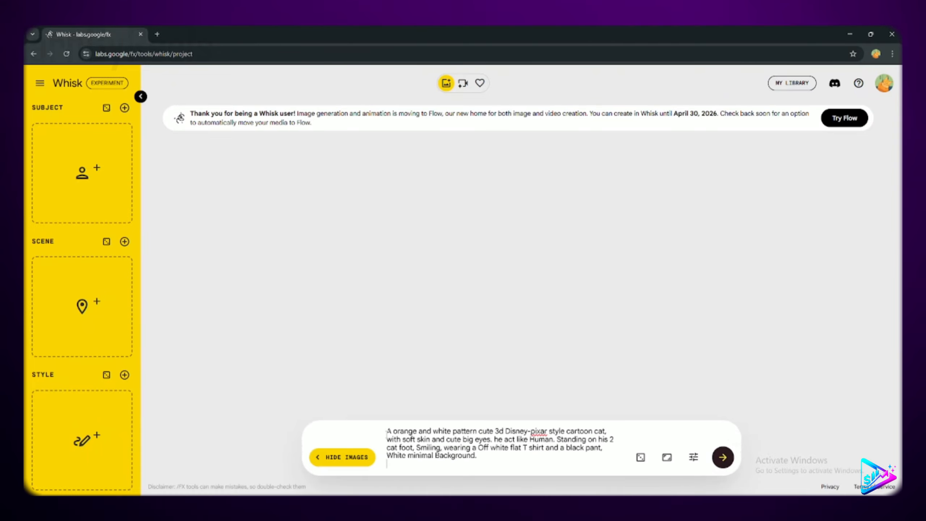
pyautogui.moveTo(387, 433); pyautogui.dragTo(606, 430)
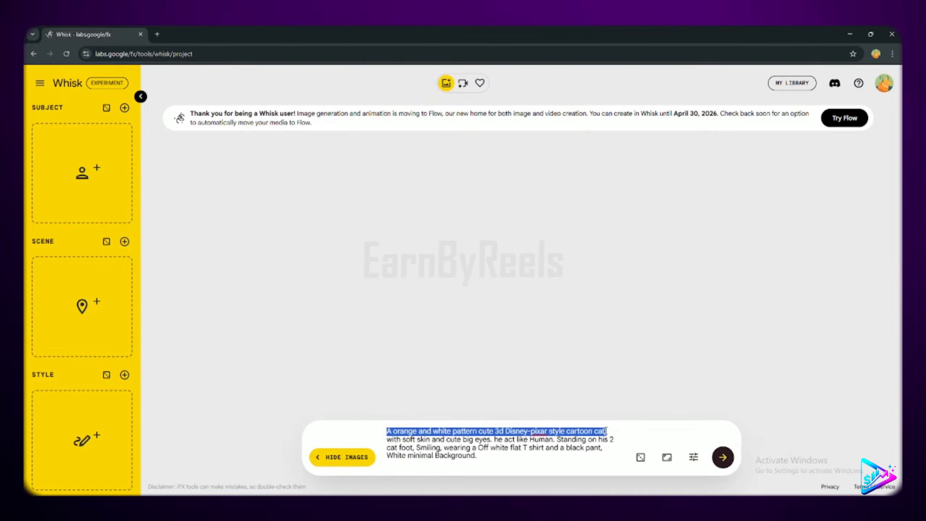
# - Copy "Disney-pixar" from the prompt, browse Google image results for "Disney-pixar cartoon" in a new browser tab, and return to Whisk
pyautogui.click(511, 433)
pyautogui.moveTo(505, 431); pyautogui.dragTo(549, 432)
pyautogui.hotkey('ctrl', 'c')
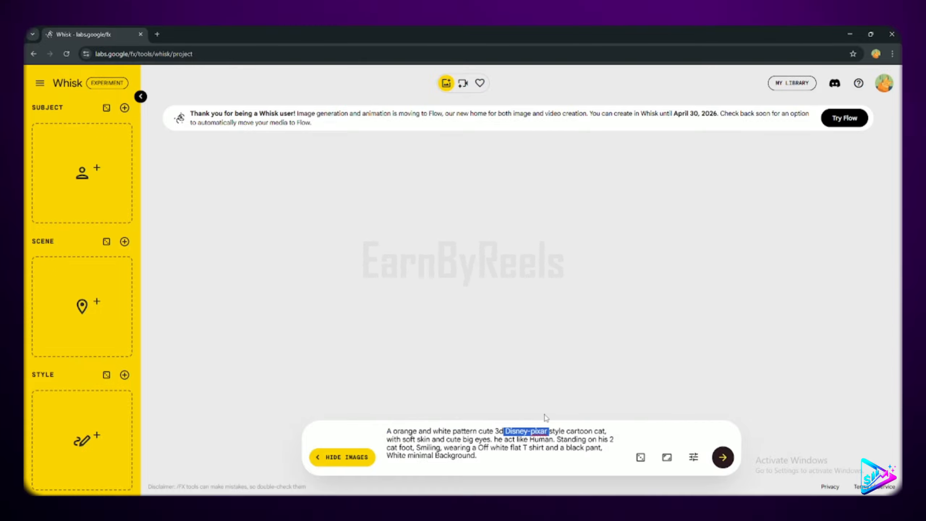
pyautogui.click(158, 35)
pyautogui.hotkey('ctrl', 'v')
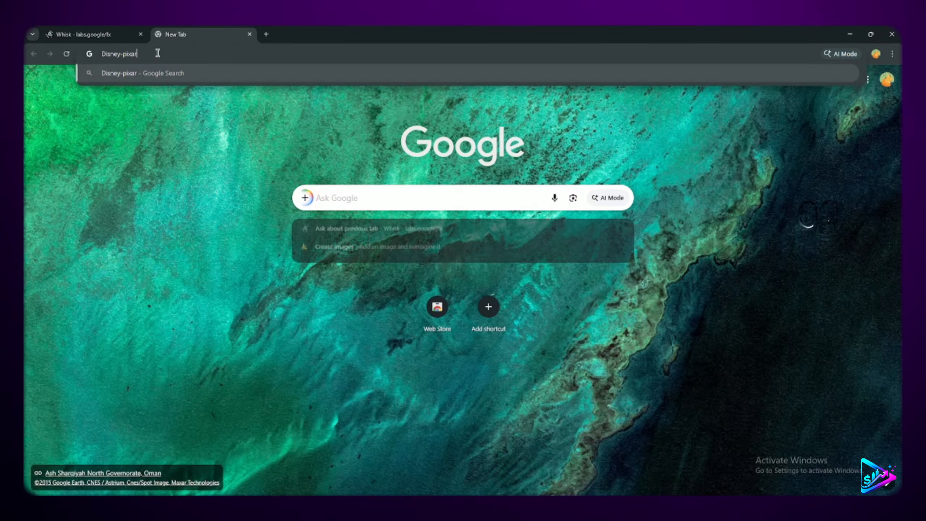
pyautogui.write('cartoon')
pyautogui.press('Return')
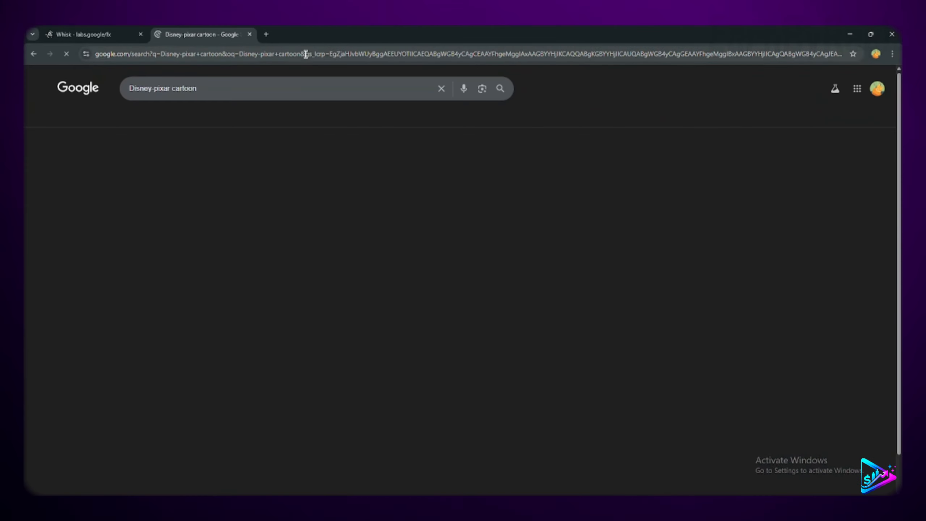
pyautogui.click(193, 118)
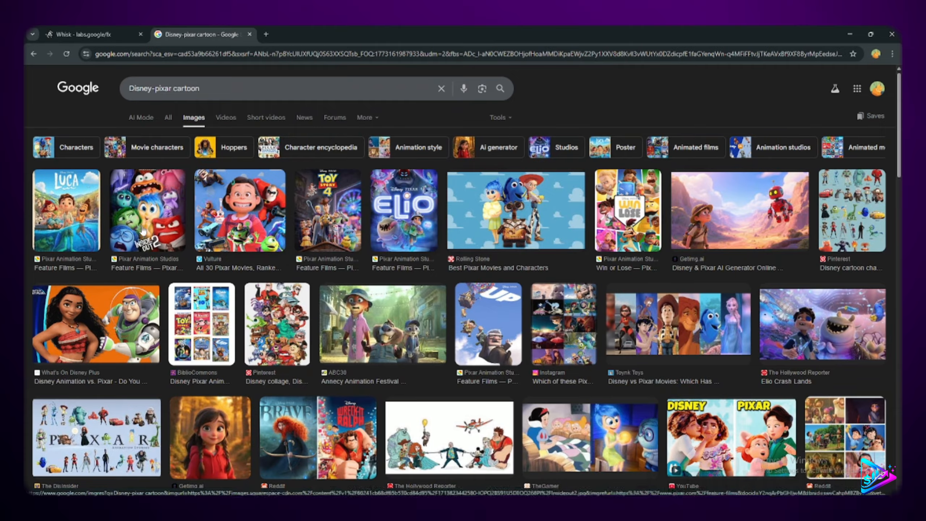
pyautogui.scroll(-2, 299, 250)
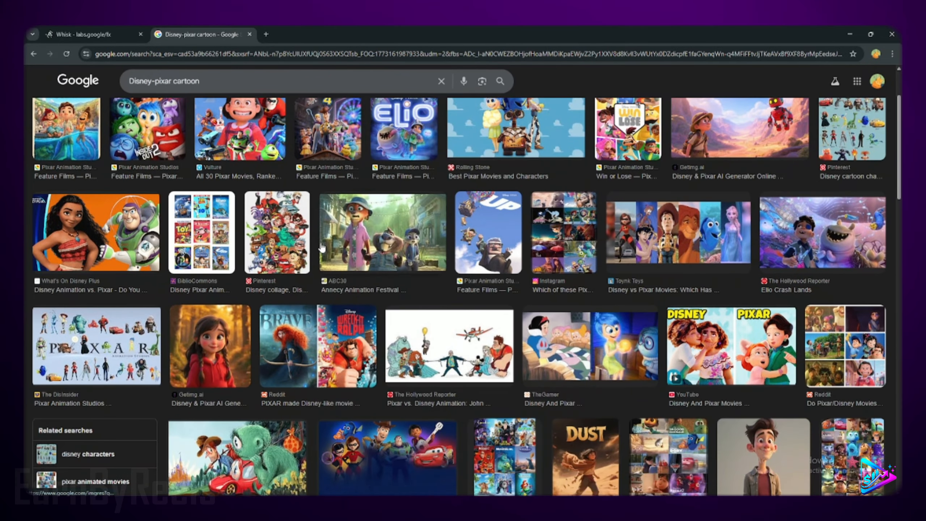
pyautogui.scroll(3, 284, 224)
pyautogui.click(66, 36)
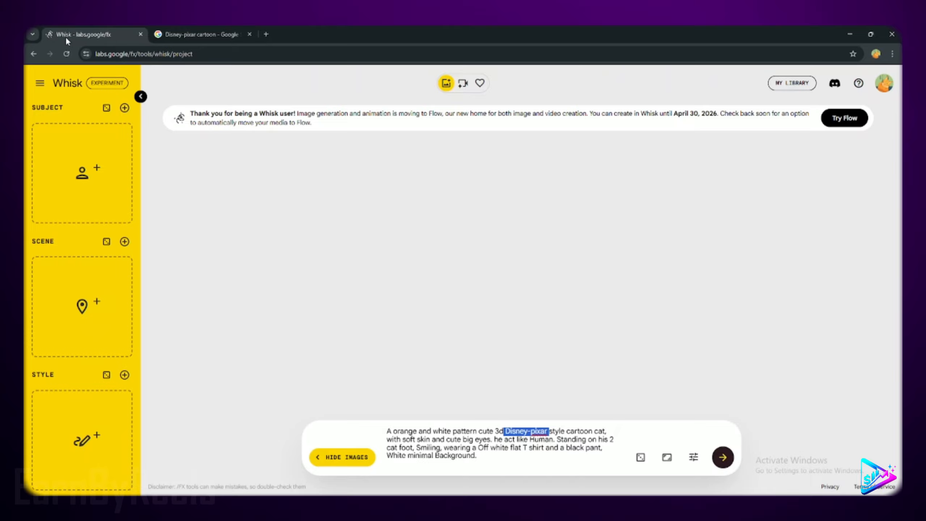
# - Replace "black pant" with "Blue Jeans" in the cat's clothing description in the prompt
pyautogui.click(480, 457)
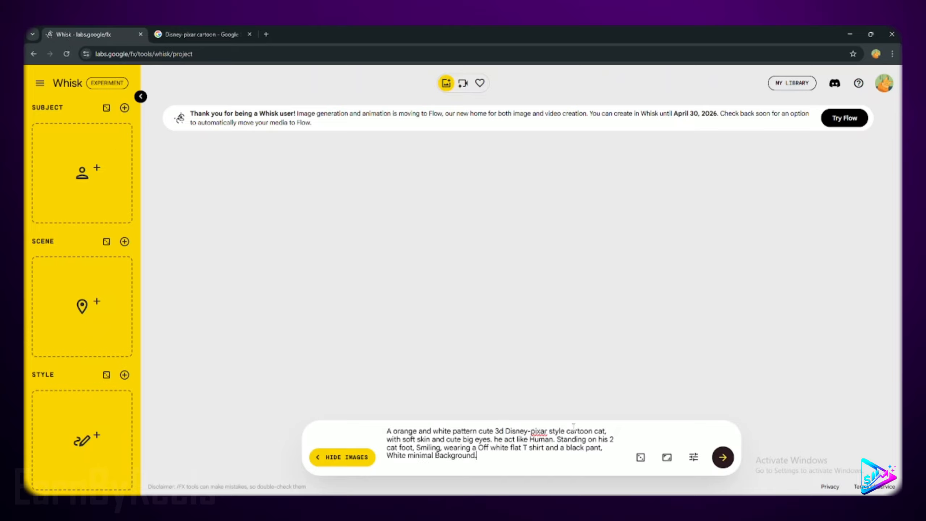
pyautogui.moveTo(387, 439); pyautogui.dragTo(601, 448)
pyautogui.click(583, 454)
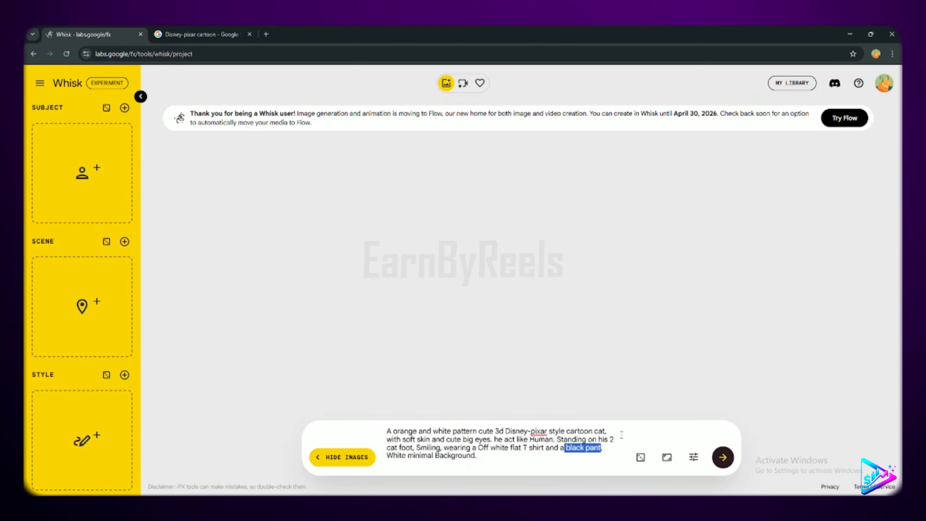
pyautogui.press('BackSpace')
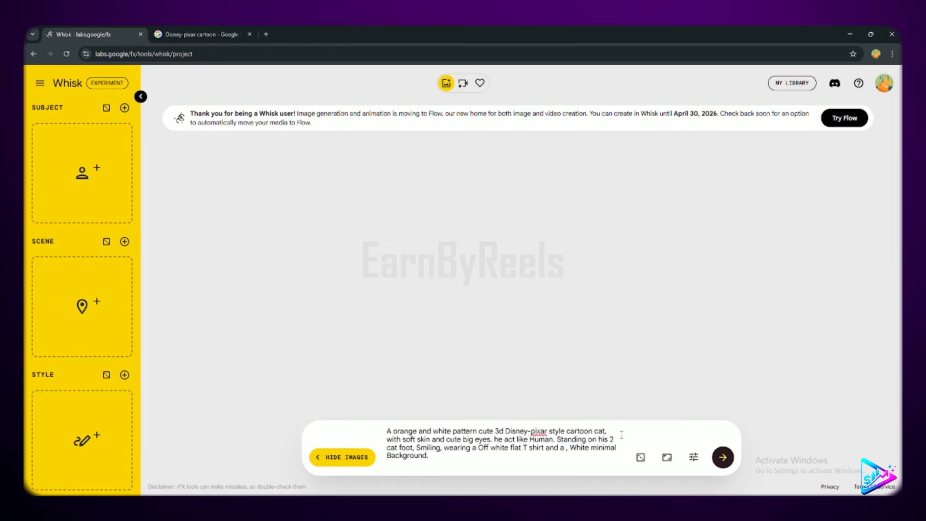
pyautogui.write('Blue Jjeans')
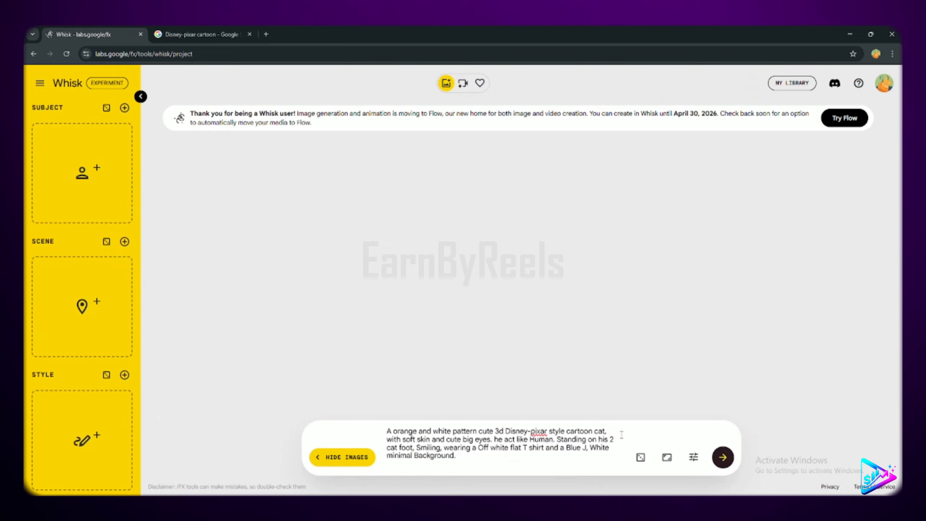
pyautogui.click(588, 448)
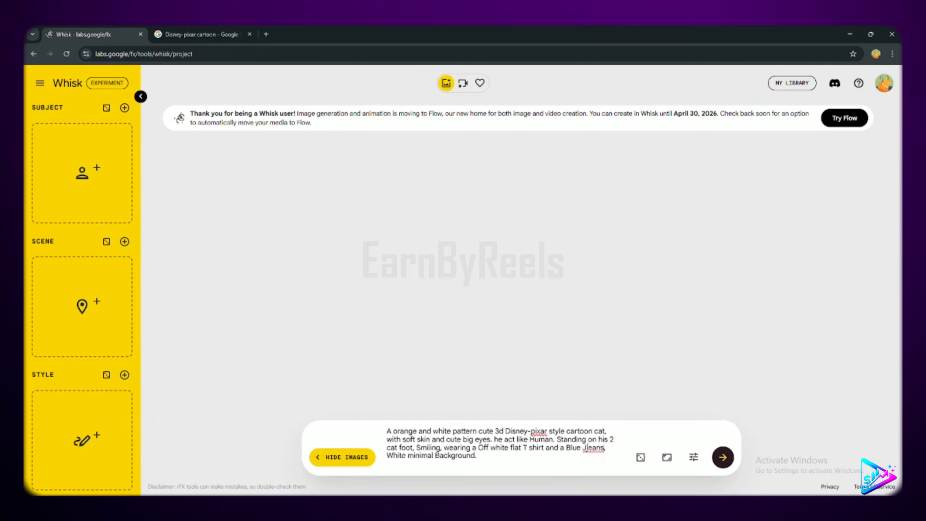
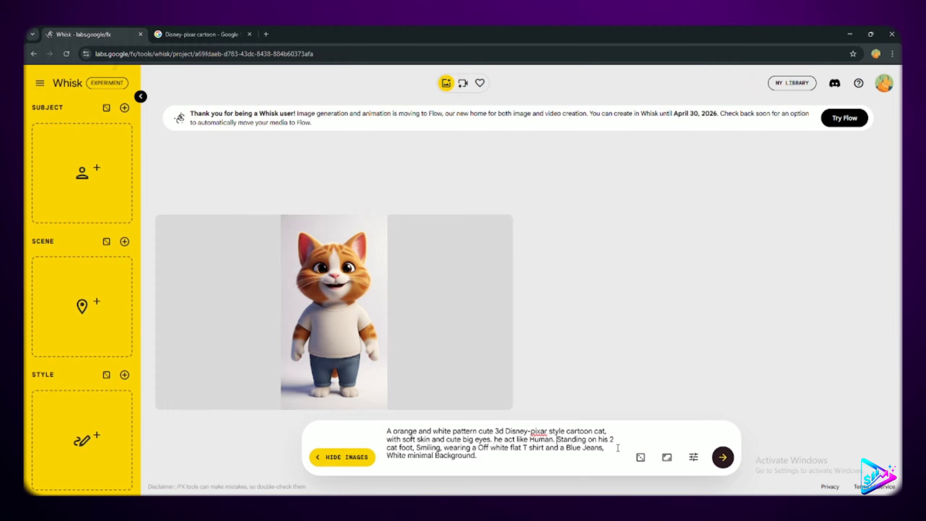
# - Insert "He is tall and handsome, Light weight Body Shape." before the "Standing on his 2 cat foot" phrase in the prompt
pyautogui.write('He is ta')
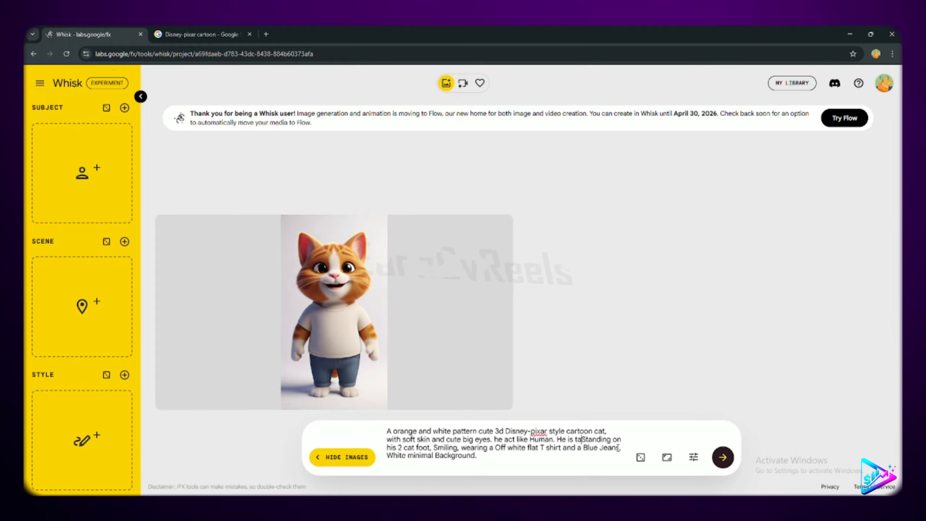
pyautogui.write('ll and hand')
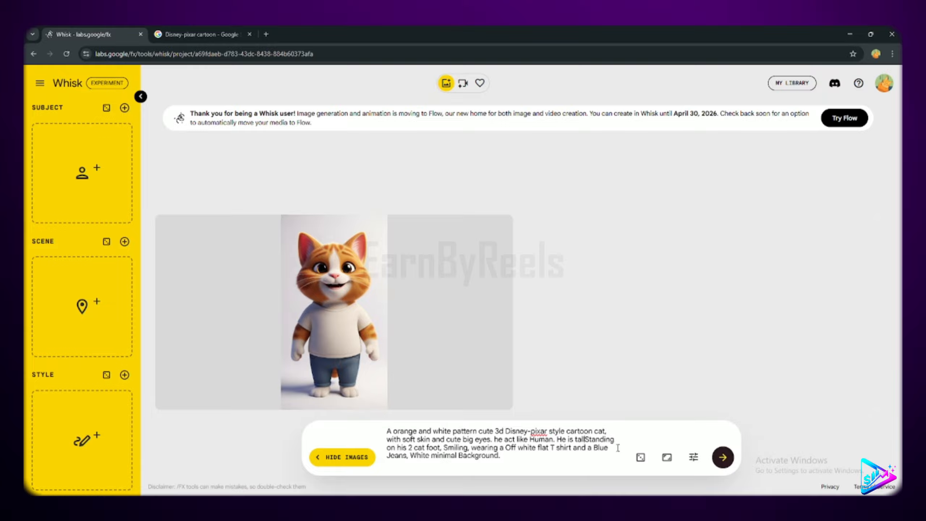
pyautogui.write('some')
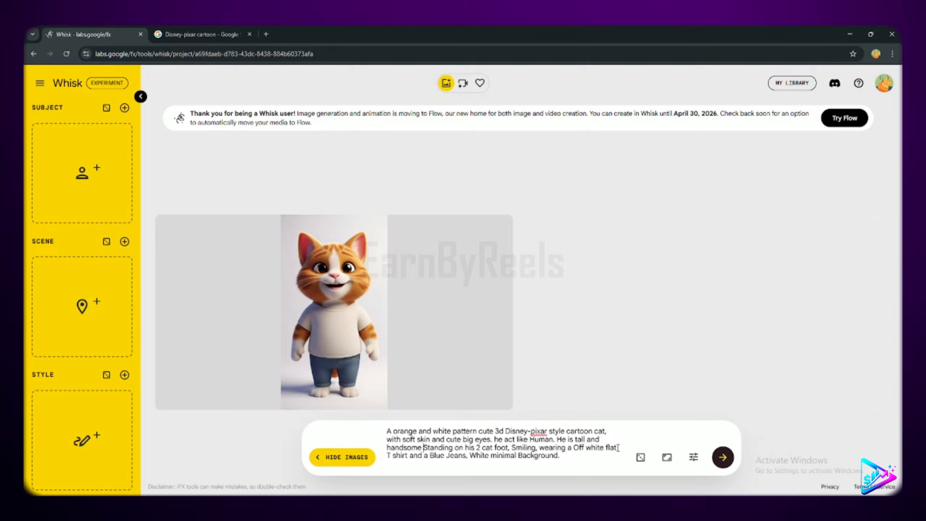
pyautogui.press('BackSpace')
pyautogui.write(', Light weight Body Shape.')
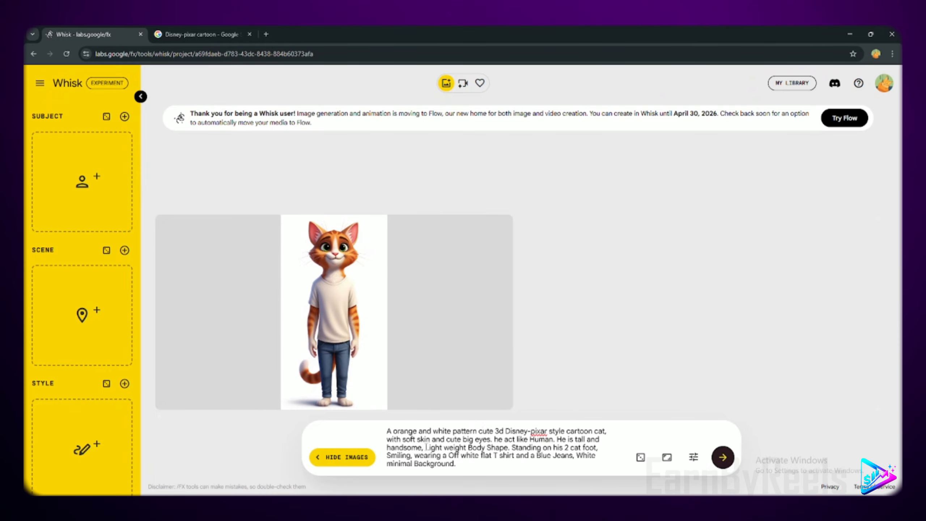
# - Try removing "Light weight Body Shape" from the prompt and generate the cat image again
pyautogui.moveTo(427, 447); pyautogui.dragTo(507, 447)
pyautogui.press('BackSpace')
pyautogui.press('BackSpace')
pyautogui.press('BackSpace')
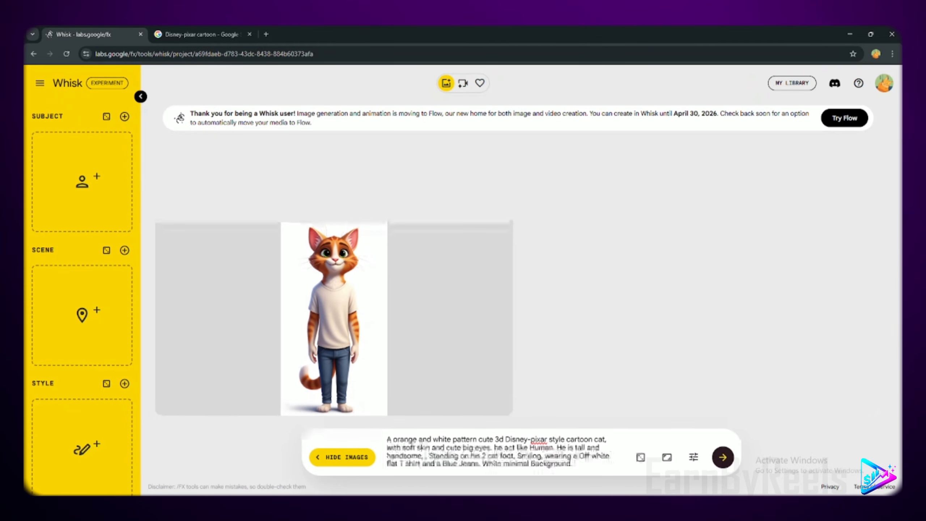
pyautogui.click(723, 457)
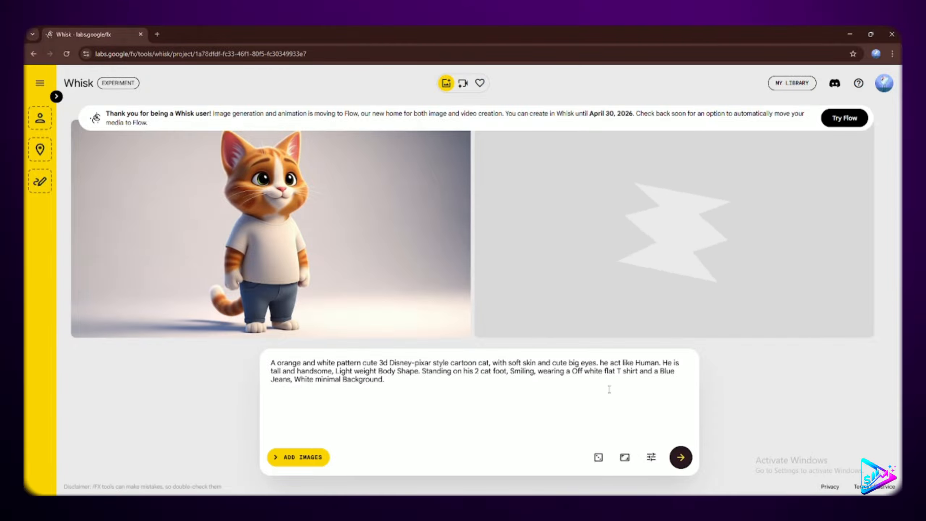
# - Remove the word "cute" before "3d" in the cat prompt and download the newest tall cat image with the white background
pyautogui.moveTo(395, 264)
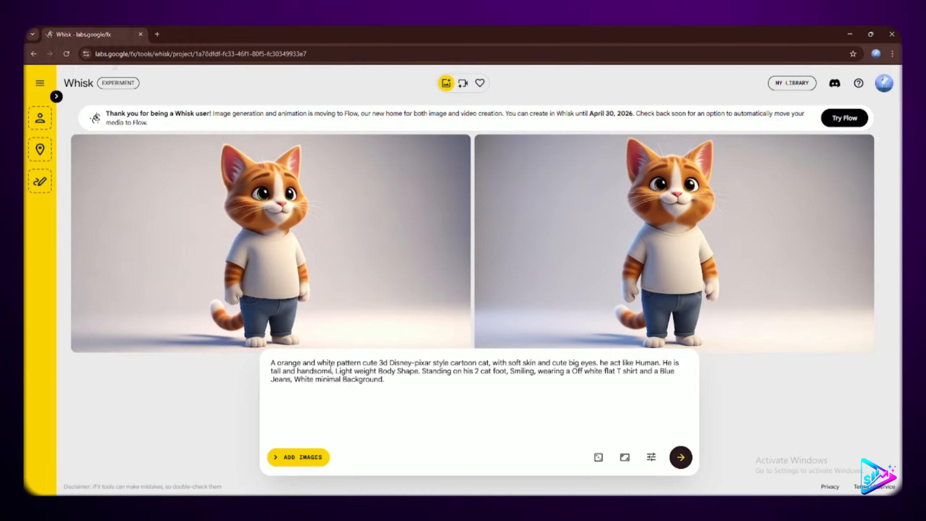
pyautogui.moveTo(331, 370); pyautogui.dragTo(331, 364)
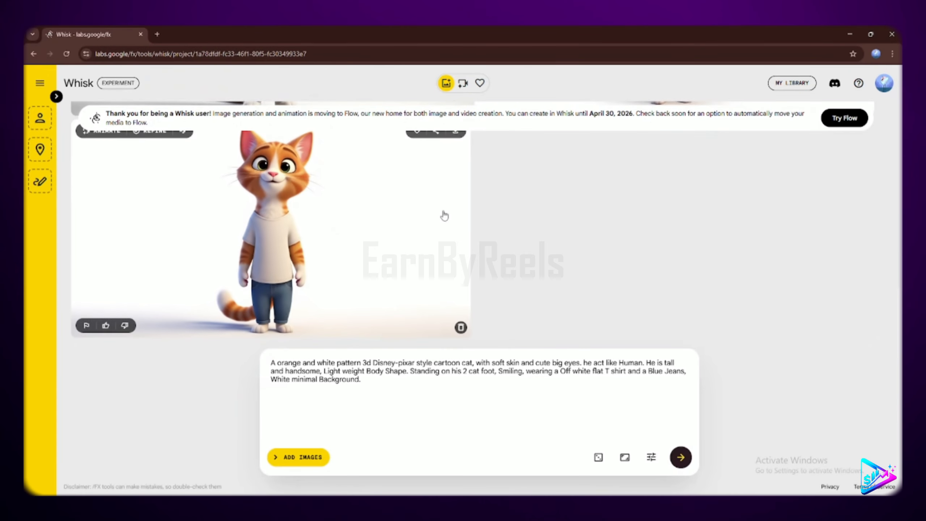
pyautogui.scroll(1, 444, 216)
pyautogui.click(456, 183)
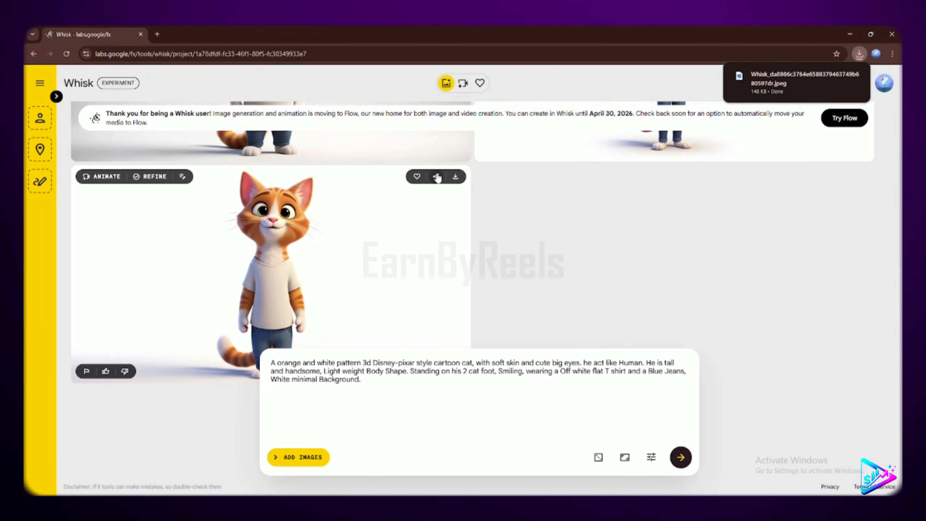
# - View the tall cat image in Refine mode and go back to the Whisk project without editing it
pyautogui.scroll(-1, 256, 237)
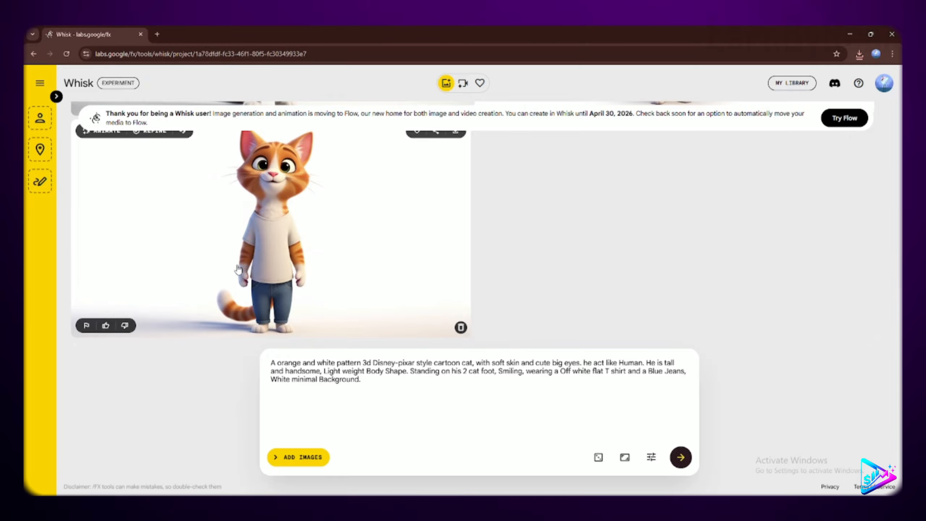
pyautogui.scroll(1, 226, 252)
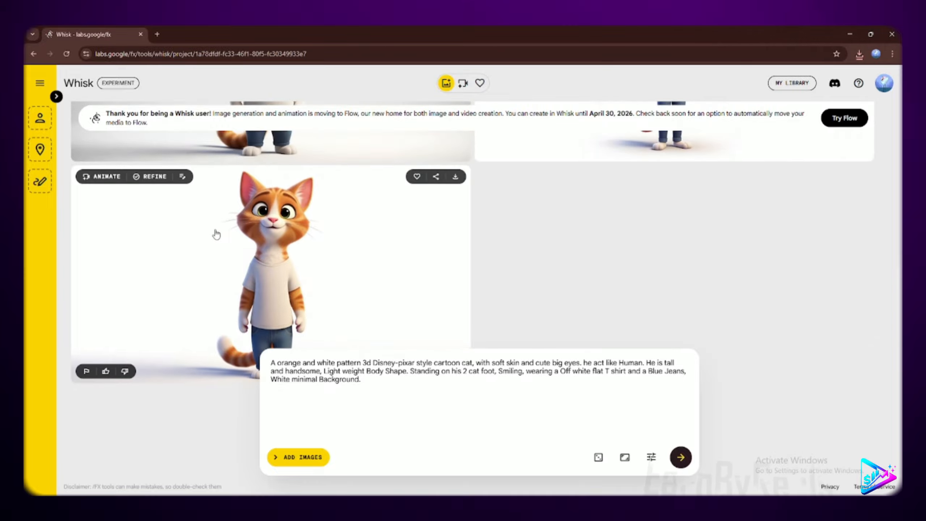
pyautogui.click(151, 177)
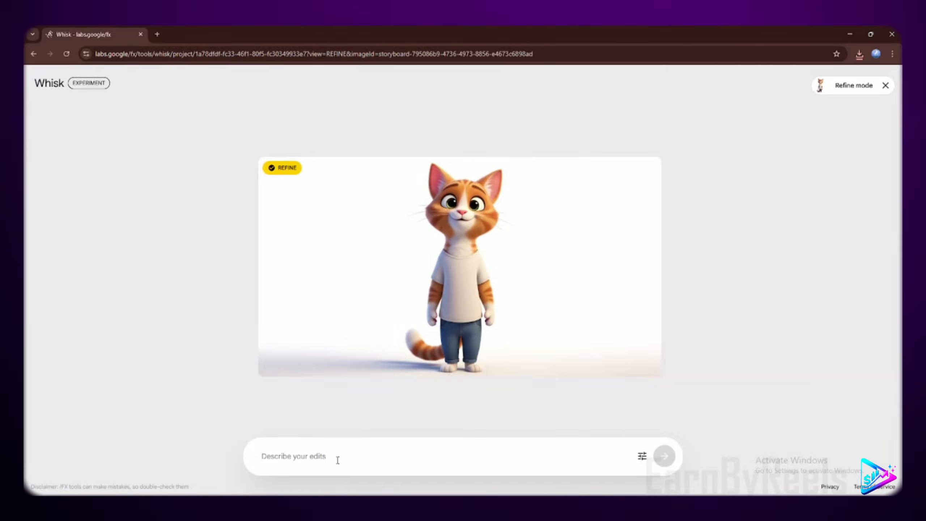
pyautogui.click(39, 51)
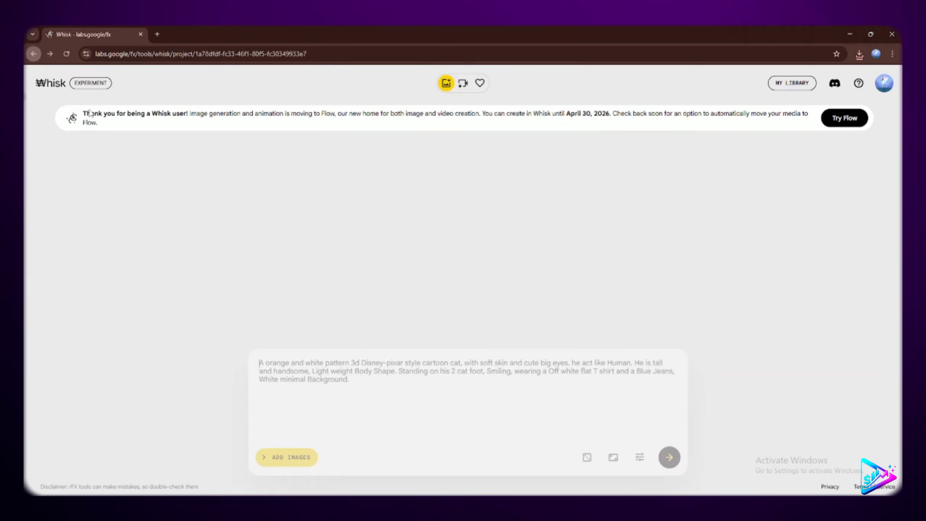
# - Upload the downloaded cat image from the Downloads folder as the Subject reference
pyautogui.click(55, 95)
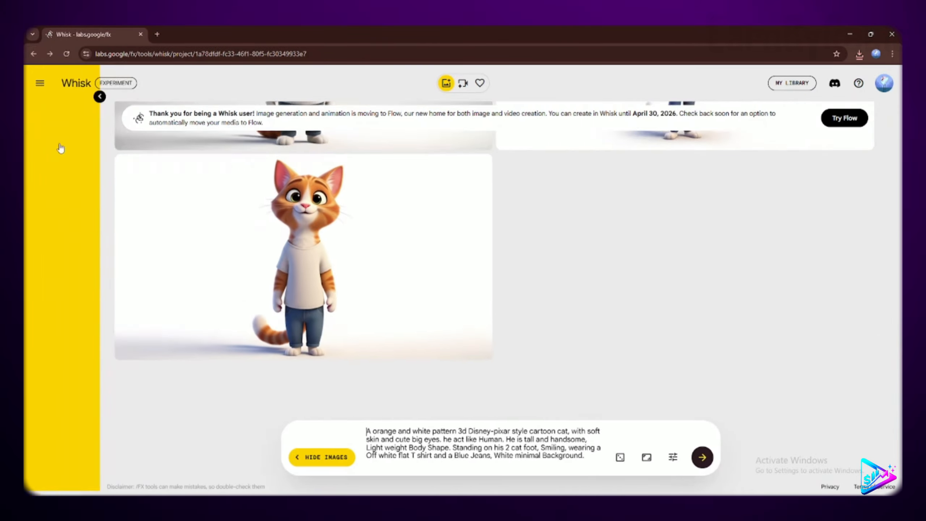
pyautogui.click(105, 192)
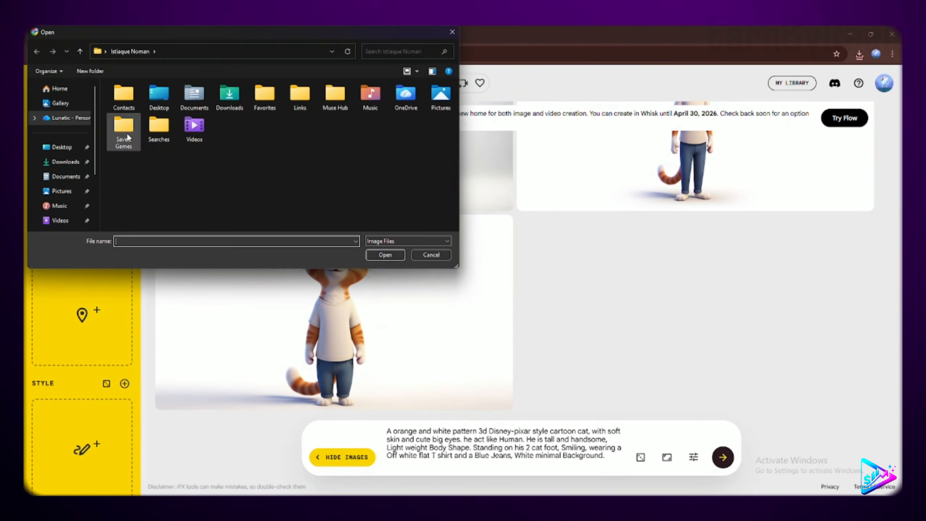
pyautogui.click(69, 161)
pyautogui.doubleClick(142, 111)
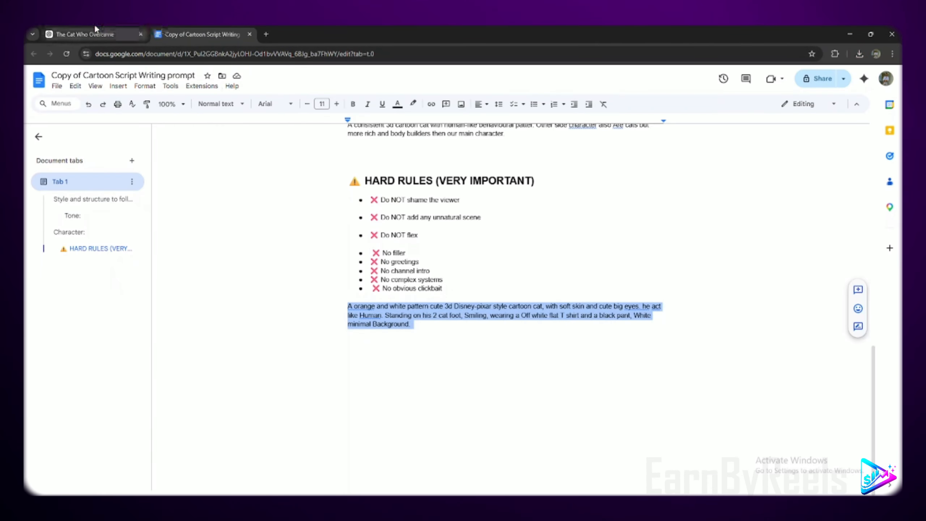
# - Switch to the ChatGPT conversation and copy the visual description of Scene 1 – Psychological Hook
pyautogui.click(94, 32)
pyautogui.click(316, 291)
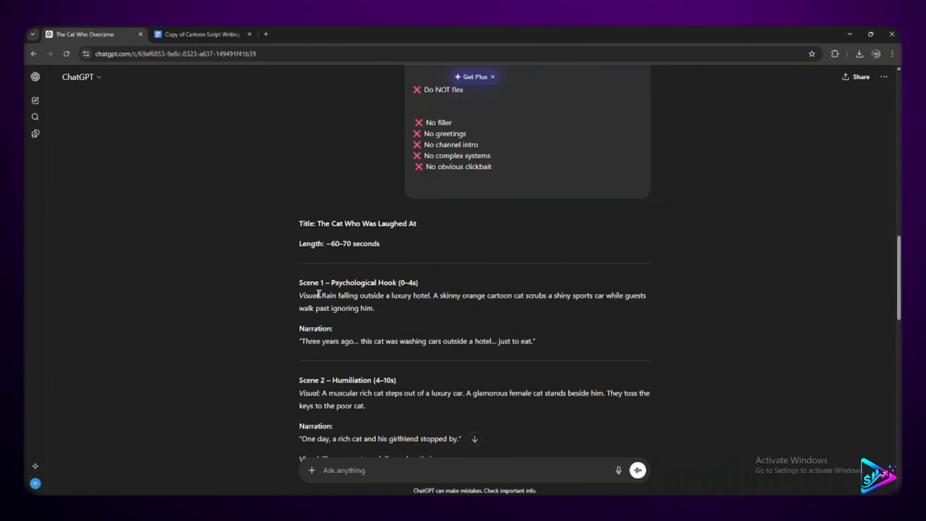
pyautogui.moveTo(321, 295); pyautogui.dragTo(409, 309)
pyautogui.hotkey('ctrl', 'c')
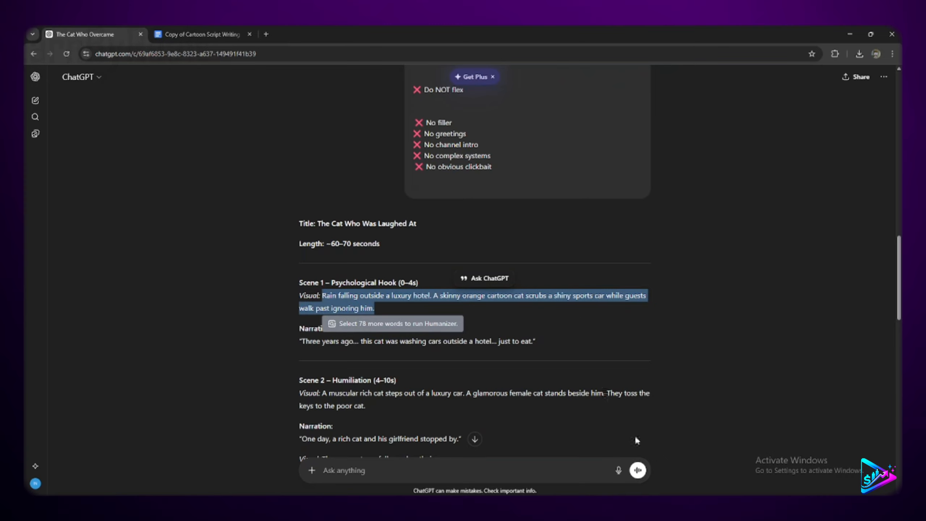
# - Switch back to Whisk and replace the cat description in the prompt with the copied Scene 1 visual description
pyautogui.click(617, 479)
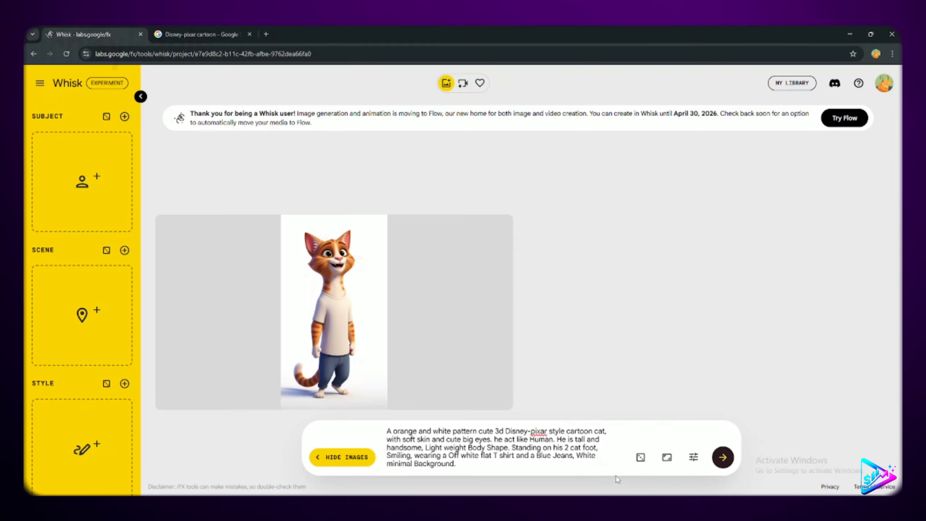
pyautogui.moveTo(461, 467); pyautogui.dragTo(383, 427)
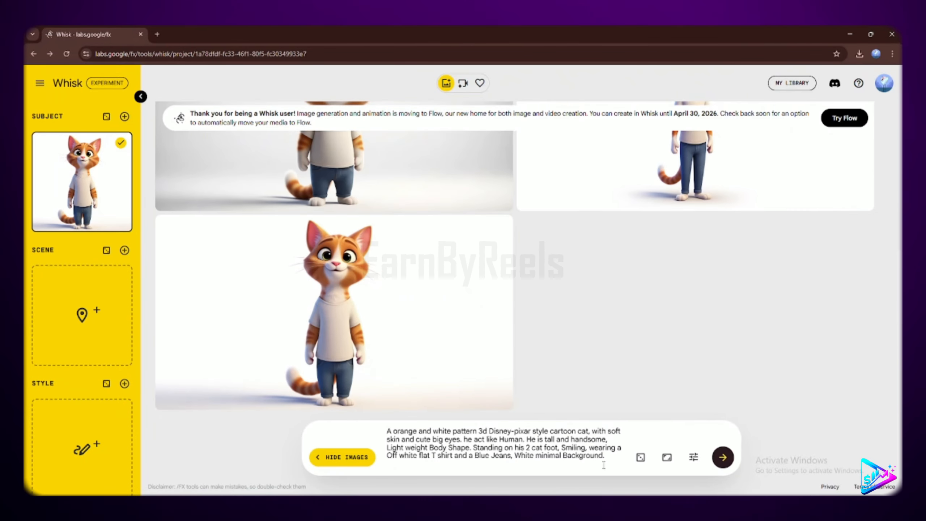
pyautogui.moveTo(604, 466); pyautogui.dragTo(351, 415)
pyautogui.hotkey('ctrl', 'v')
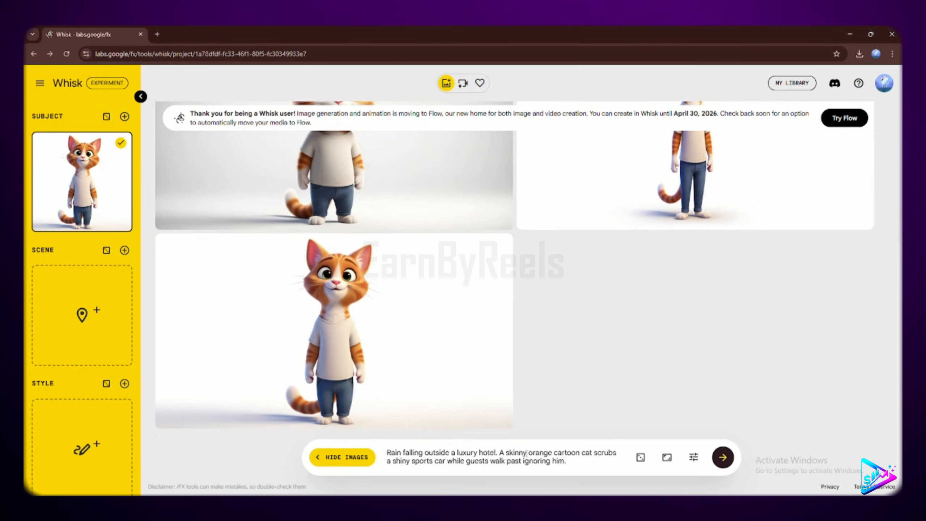
# - Replace "A skinny" with "The" before "orange cartoon cat" in the Scene 1 prompt and generate the images
pyautogui.moveTo(528, 453); pyautogui.dragTo(497, 453)
pyautogui.write('The')
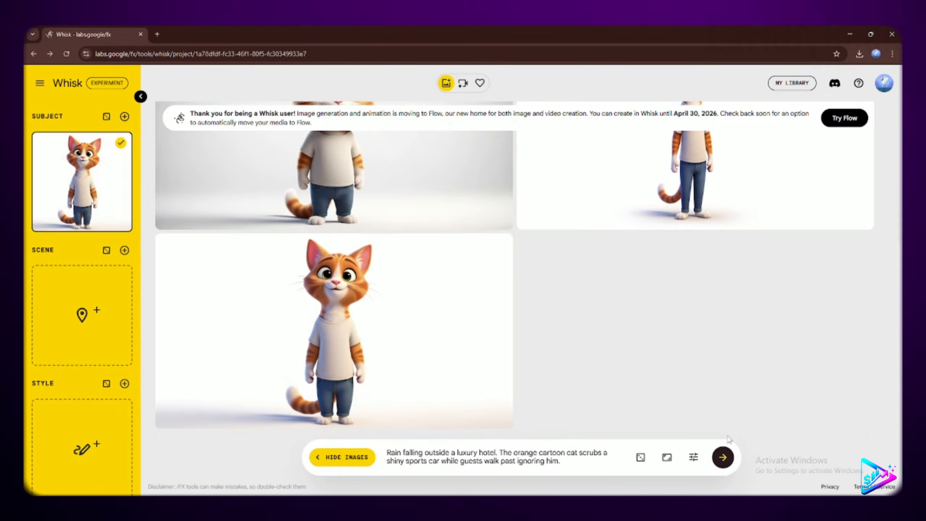
pyautogui.click(719, 463)
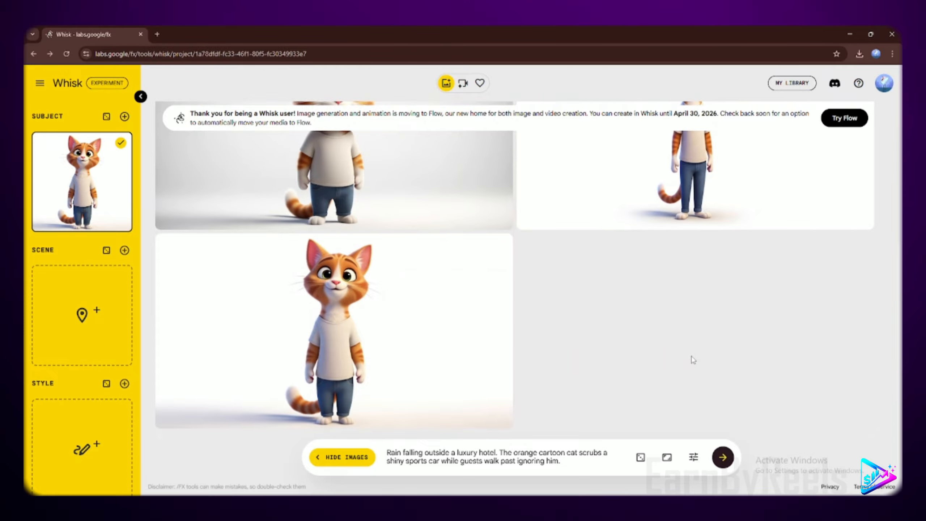
pyautogui.scroll(3, 561, 322)
pyautogui.scroll(-3, 578, 319)
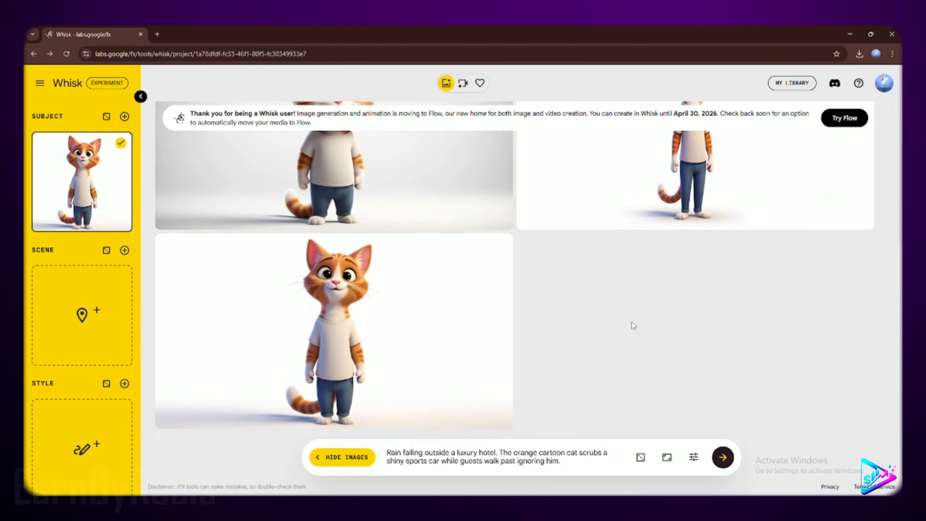
pyautogui.click(723, 457)
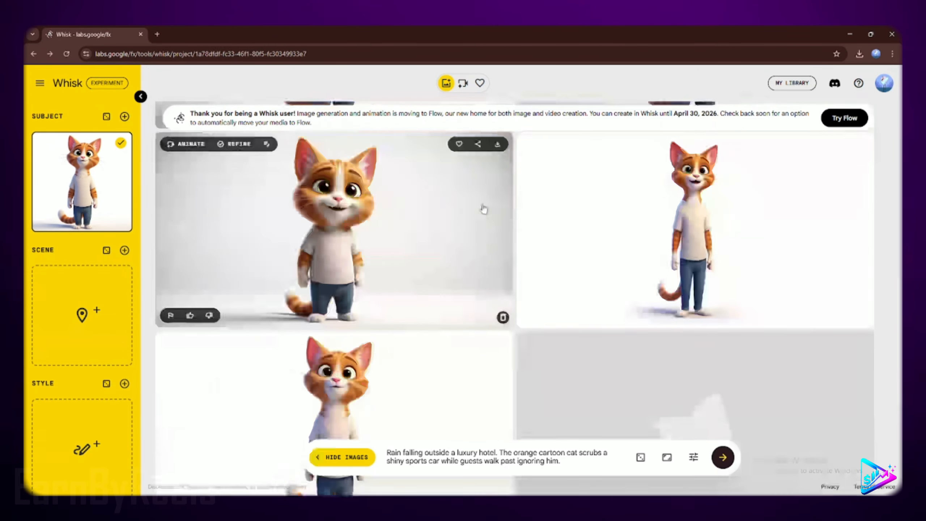
# - Delete the smiling cat image on the grey background and the tall slim cat image from the project
pyautogui.scroll(2, 483, 209)
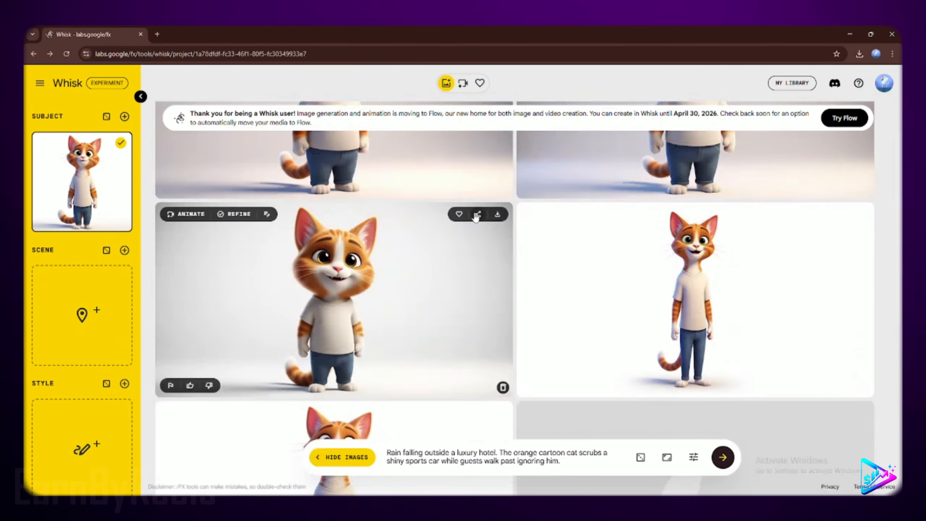
pyautogui.click(503, 388)
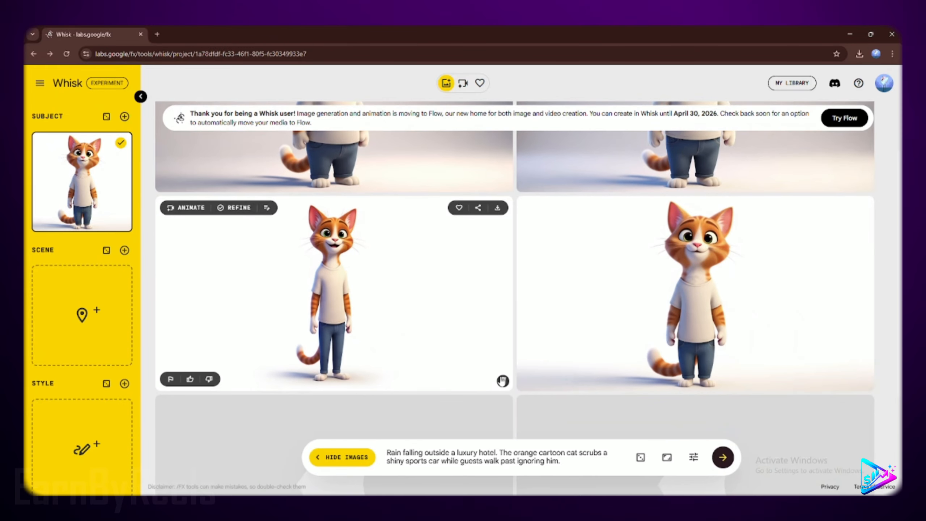
pyautogui.click(503, 381)
pyautogui.scroll(-2, 611, 241)
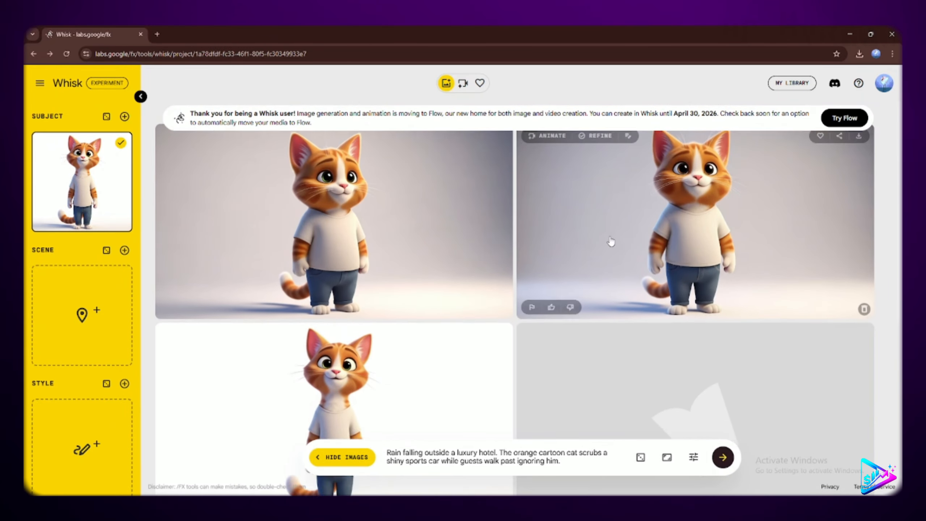
pyautogui.scroll(-3, 412, 345)
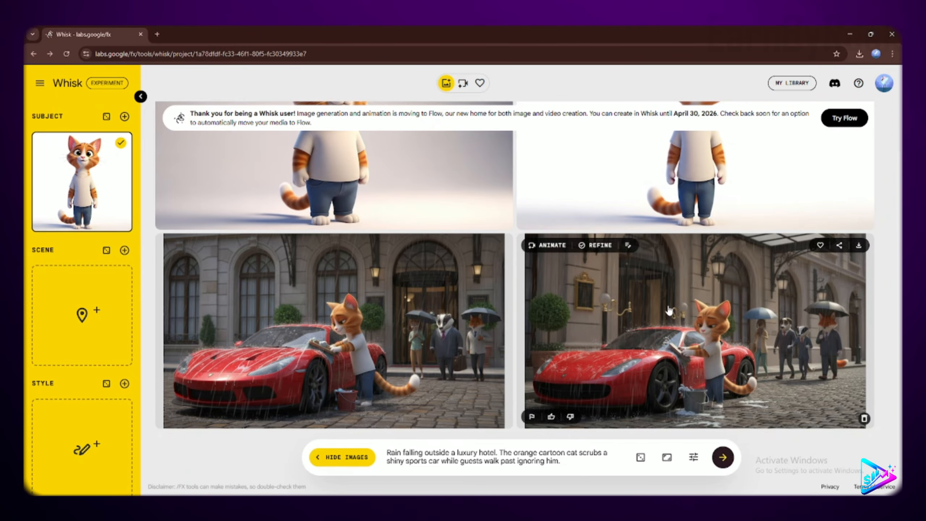
# - Set the aspect ratio to 9:16 portrait and generate the Scene 1 images again from the same prompt
pyautogui.click(666, 460)
pyautogui.click(668, 412)
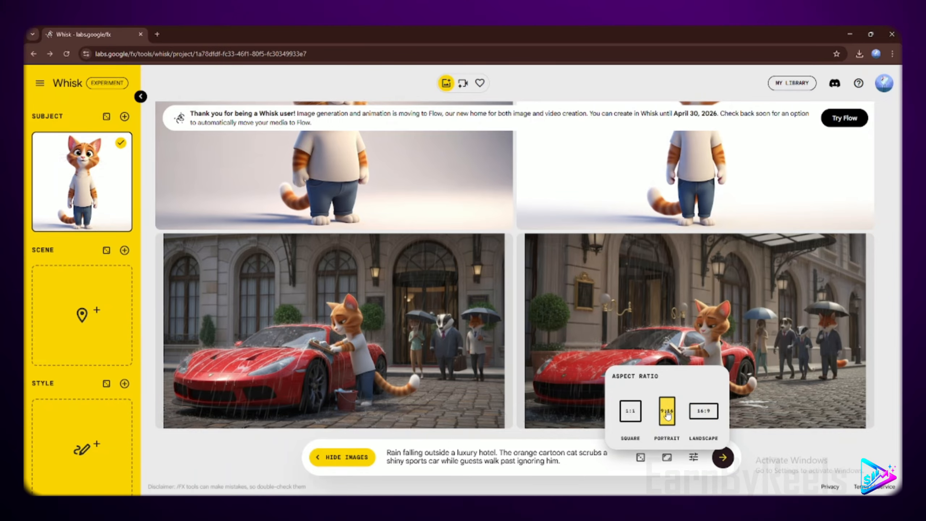
pyautogui.click(731, 460)
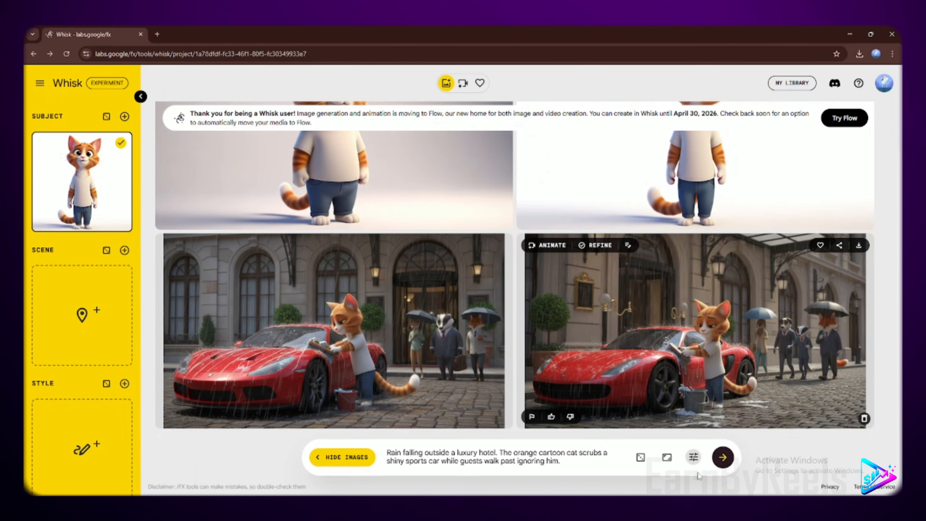
pyautogui.click(723, 457)
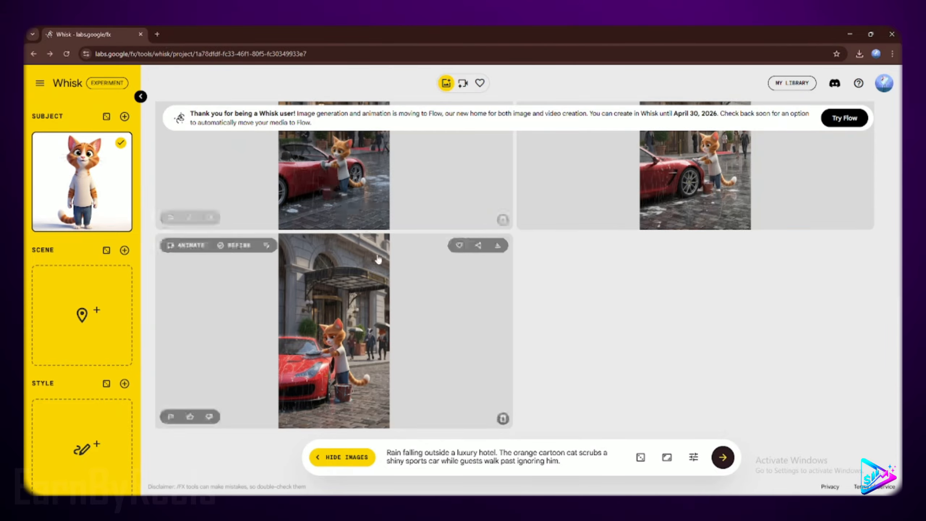
pyautogui.scroll(-3, 489, 291)
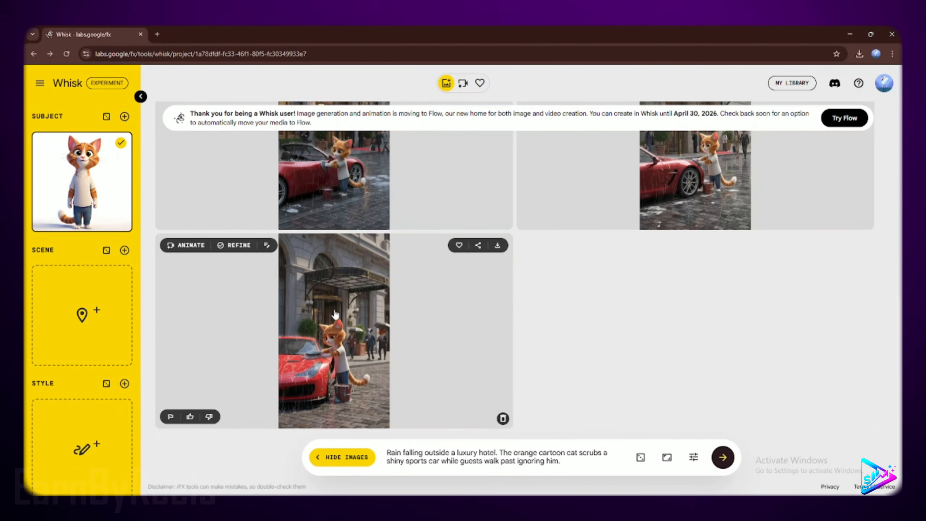
# - Open the last portrait image of the cat washing the red car, close it without editing, and download it
pyautogui.click(364, 341)
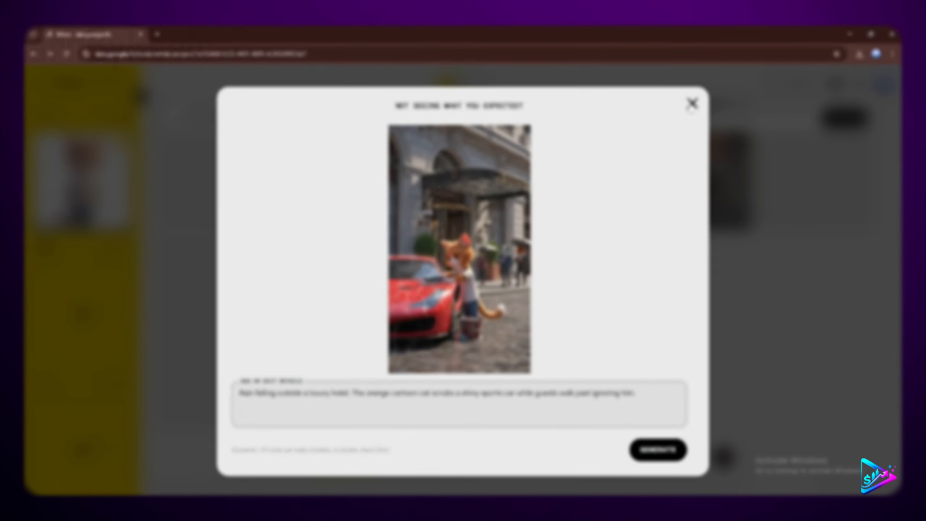
pyautogui.click(692, 103)
pyautogui.moveTo(472, 270)
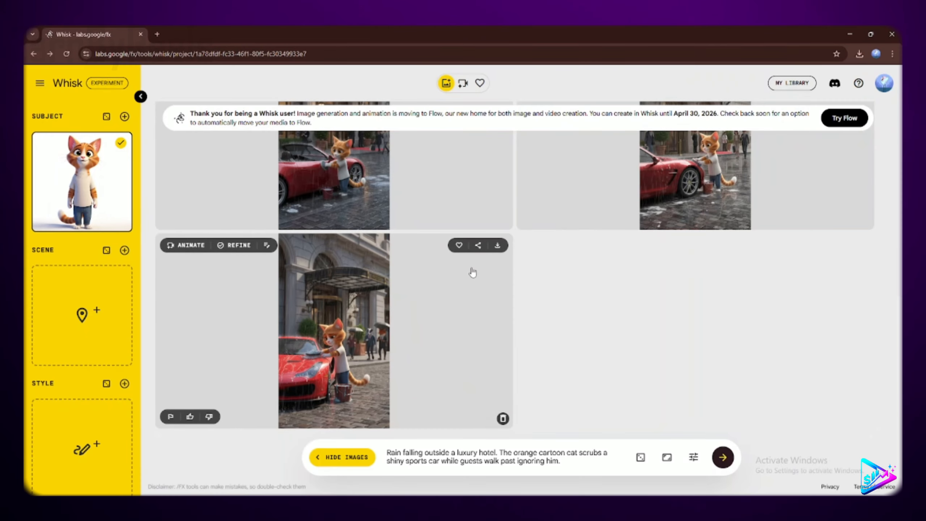
pyautogui.click(498, 246)
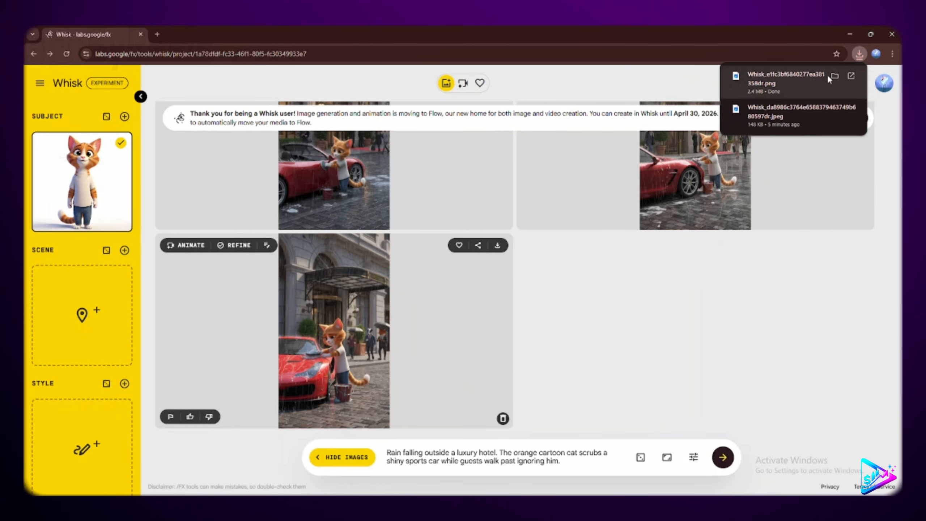
# - Show the downloaded image in the Downloads folder, rename it as Scene 1, and minimize the folder window
pyautogui.click(834, 76)
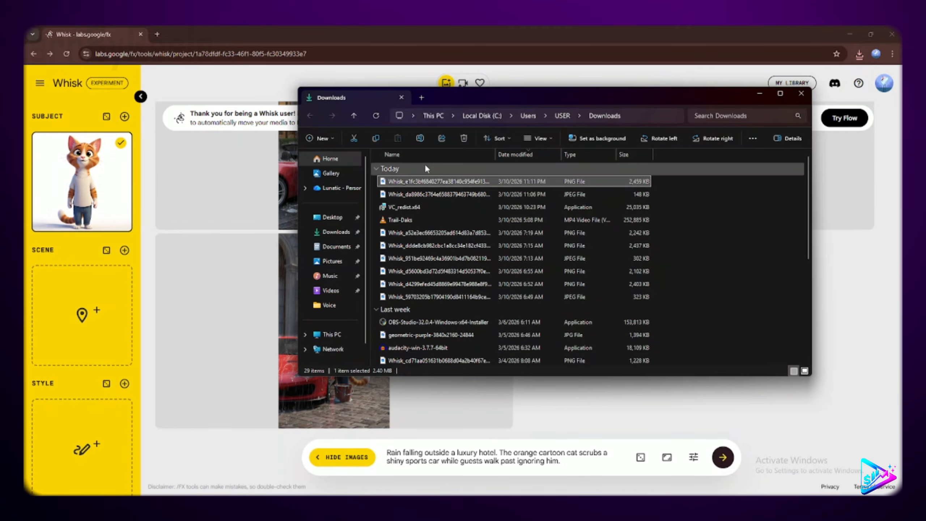
pyautogui.click(420, 139)
pyautogui.write('Scene 1')
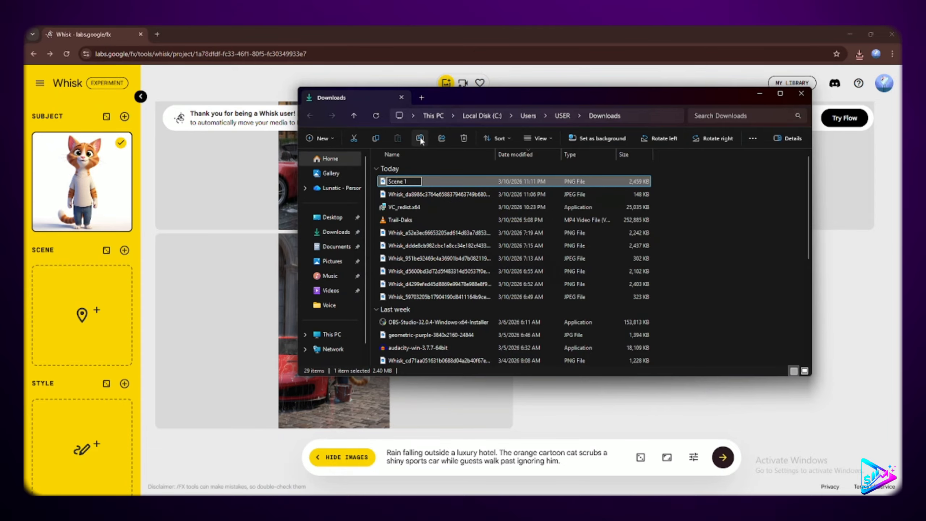
pyautogui.press('Return')
pyautogui.click(766, 94)
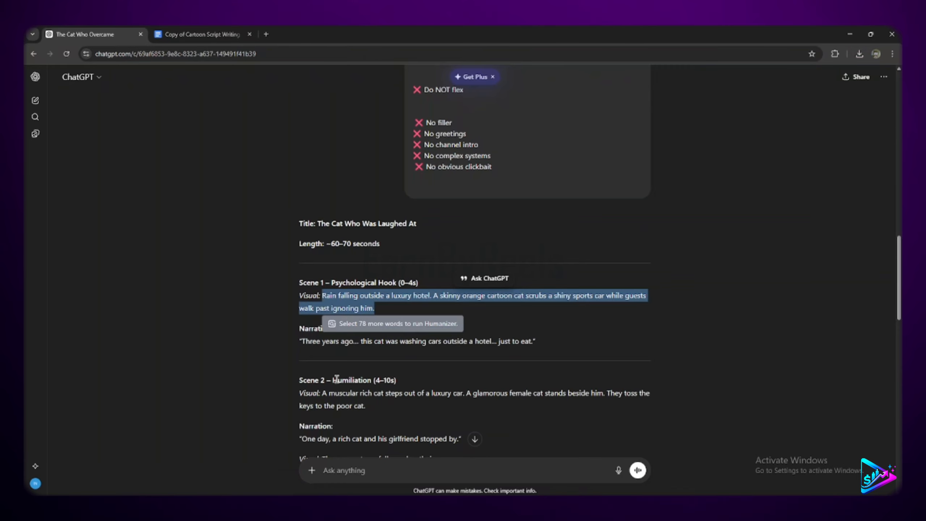
# - In the ChatGPT conversation, copy the first visual description of Scene 2 – Humiliation, about the muscular rich cat
pyautogui.scroll(-3, 337, 379)
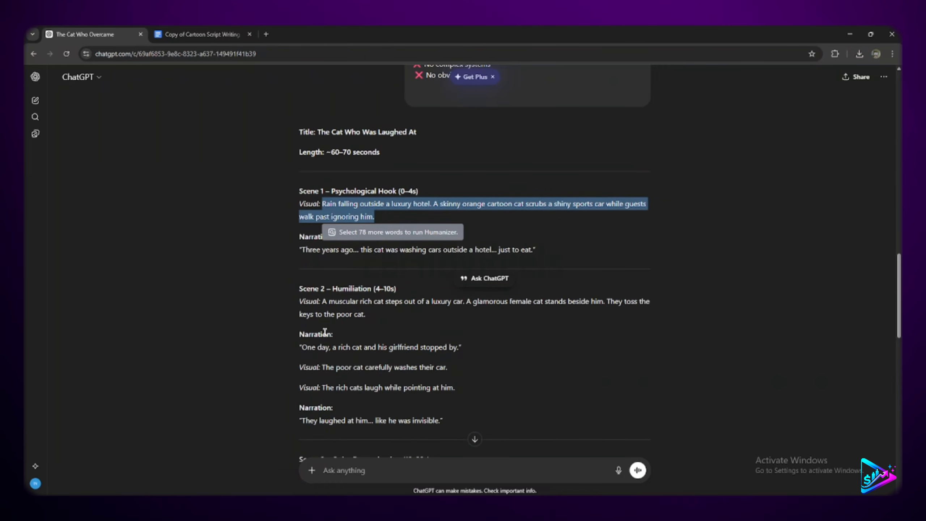
pyautogui.moveTo(328, 301); pyautogui.dragTo(386, 312)
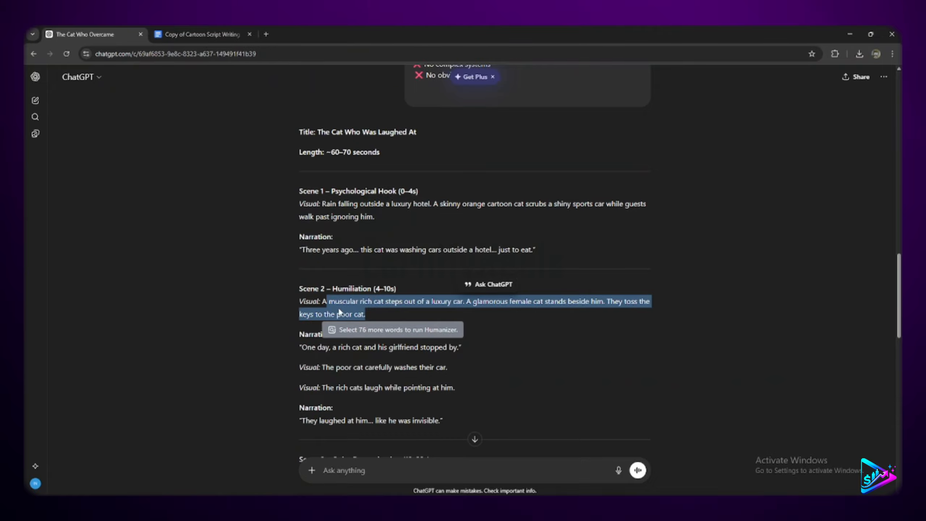
pyautogui.click(332, 300)
pyautogui.moveTo(321, 302); pyautogui.dragTo(370, 314)
pyautogui.rightClick(337, 311)
pyautogui.click(363, 325)
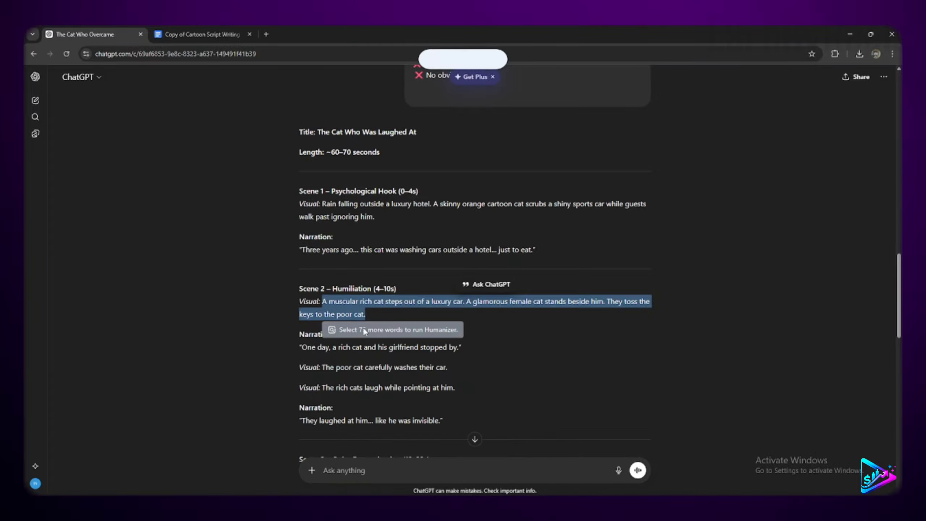
pyautogui.rightClick(361, 313)
pyautogui.click(375, 321)
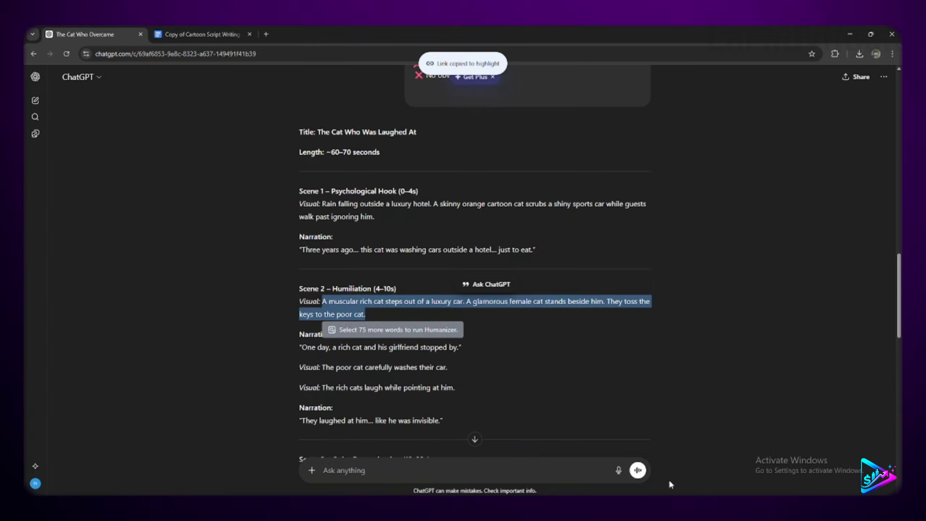
# - Switch back to Whisk, replace the prompt with the copied Scene 2 visual description, and generate the images
pyautogui.hotkey('alt', 'Tab')
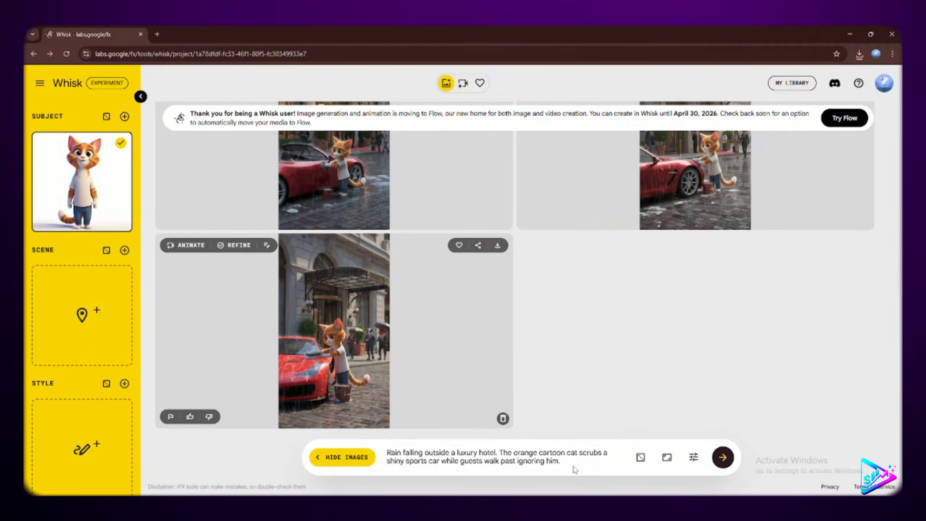
pyautogui.moveTo(566, 474); pyautogui.dragTo(380, 453)
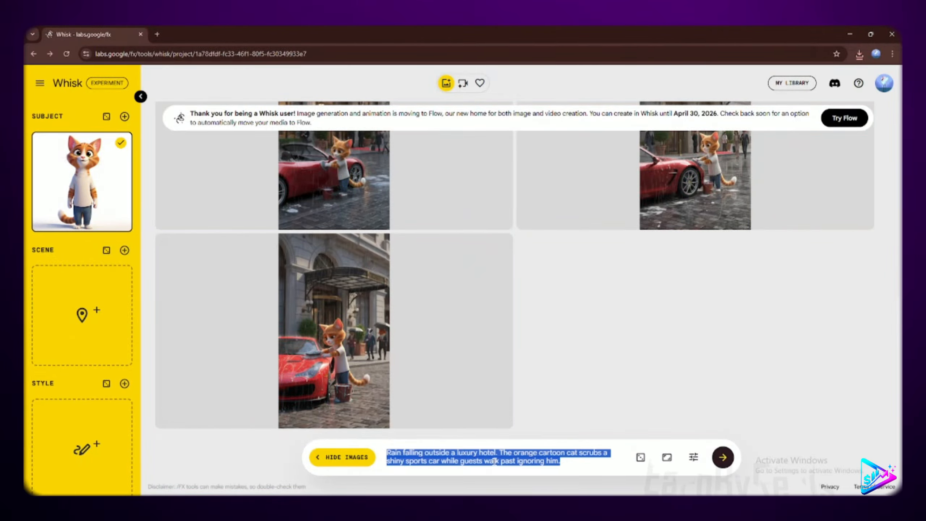
pyautogui.click(508, 462)
pyautogui.hotkey('ctrl', 'a')
pyautogui.hotkey('ctrl', 'v')
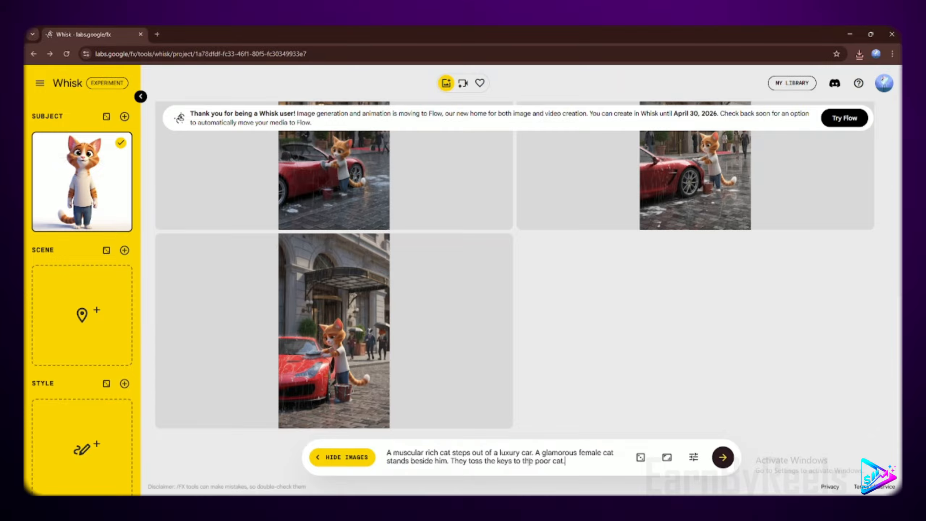
pyautogui.click(726, 461)
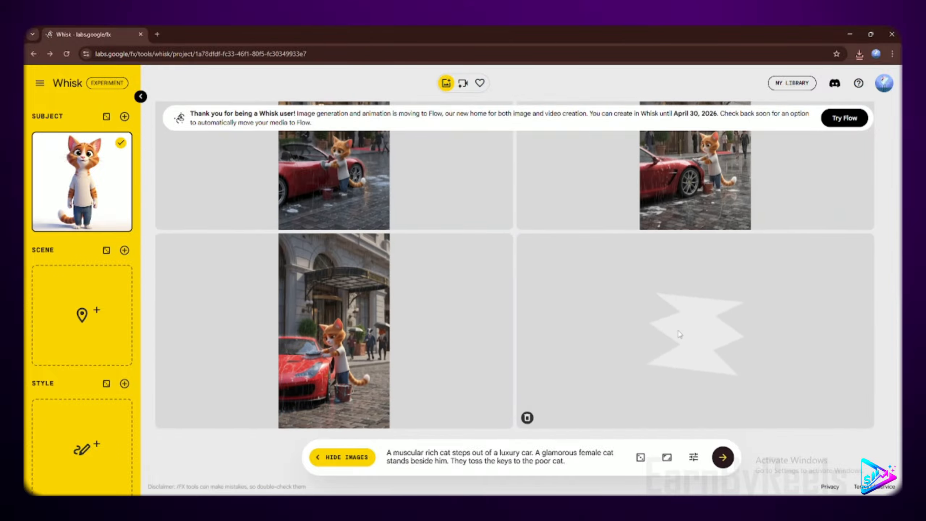
pyautogui.click(723, 458)
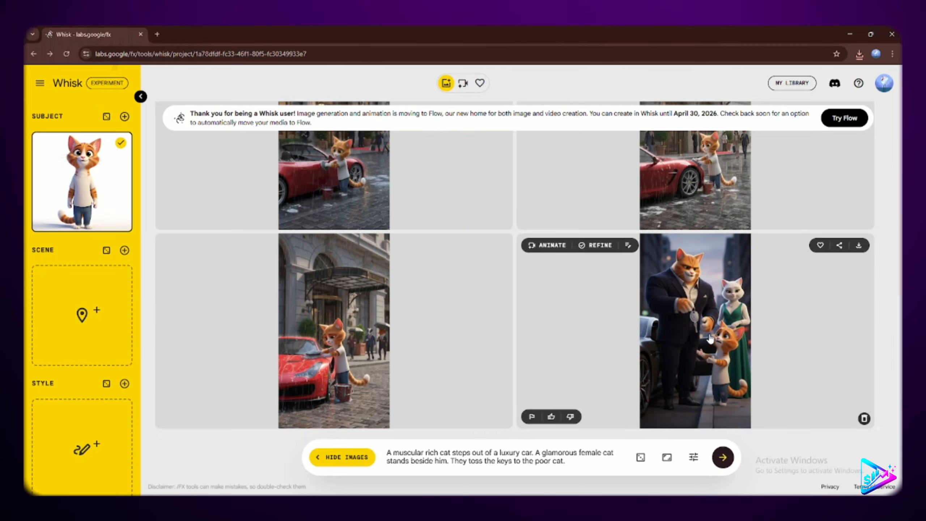
# - Download the image of the rich cat couple with the poor cat and rename the file as Scene 2
pyautogui.click(595, 245)
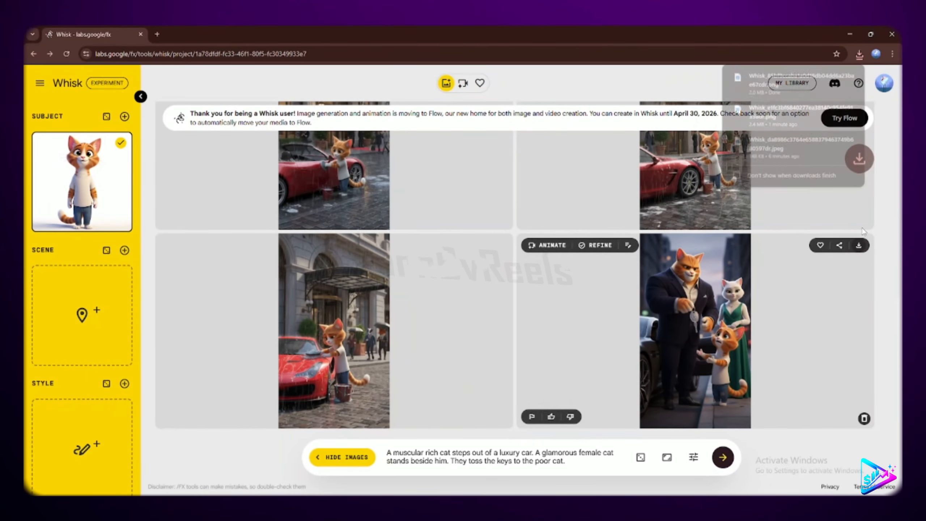
pyautogui.click(834, 77)
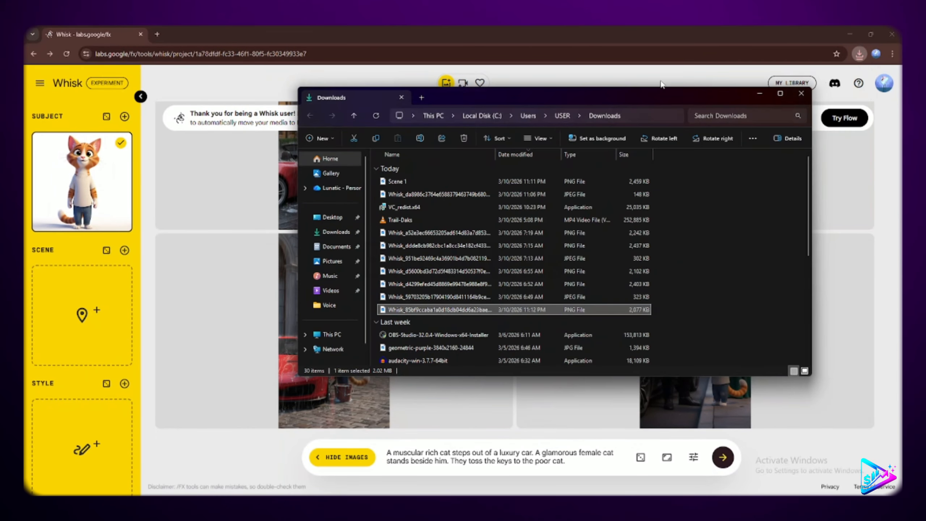
pyautogui.click(420, 138)
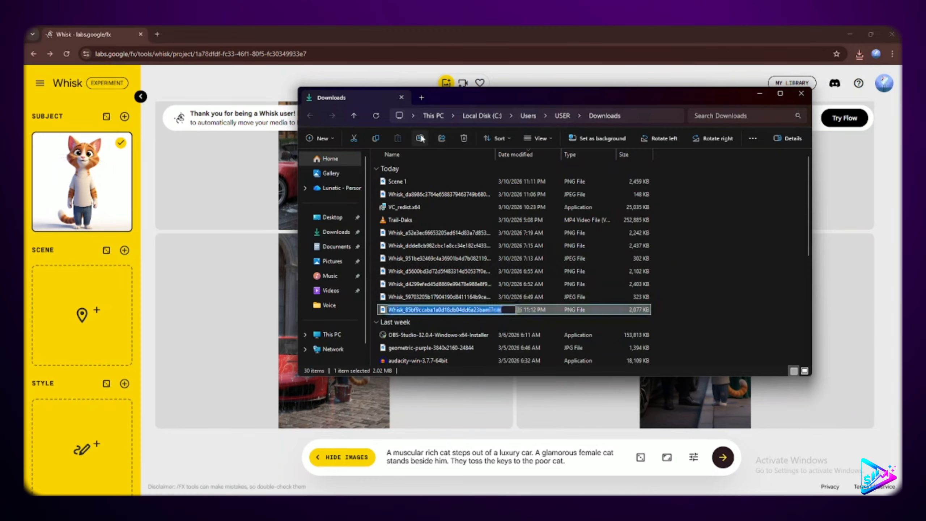
pyautogui.write('Sce')
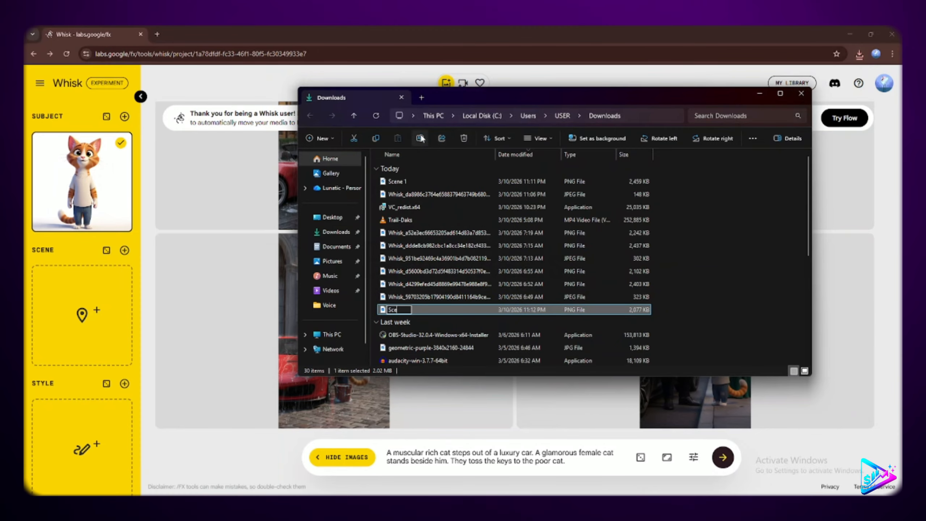
pyautogui.write('ne 2')
pyautogui.press('Return')
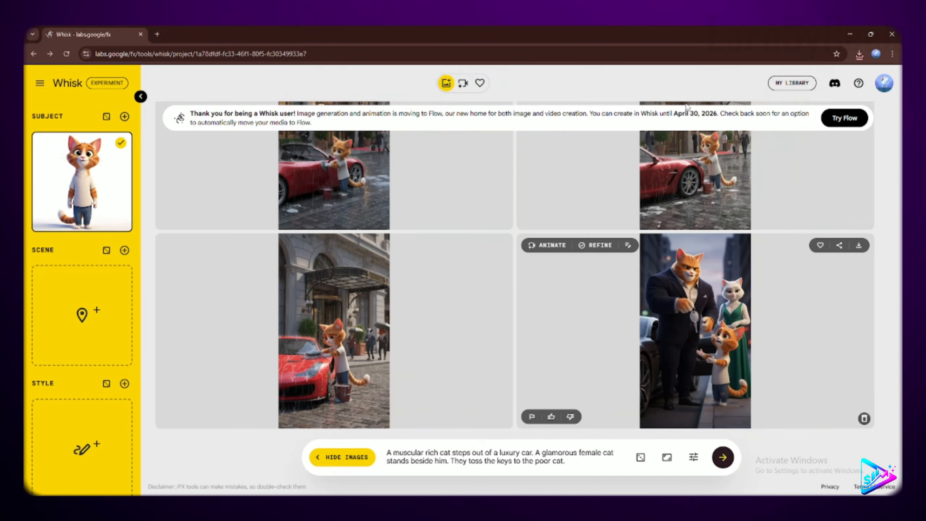
pyautogui.click(761, 94)
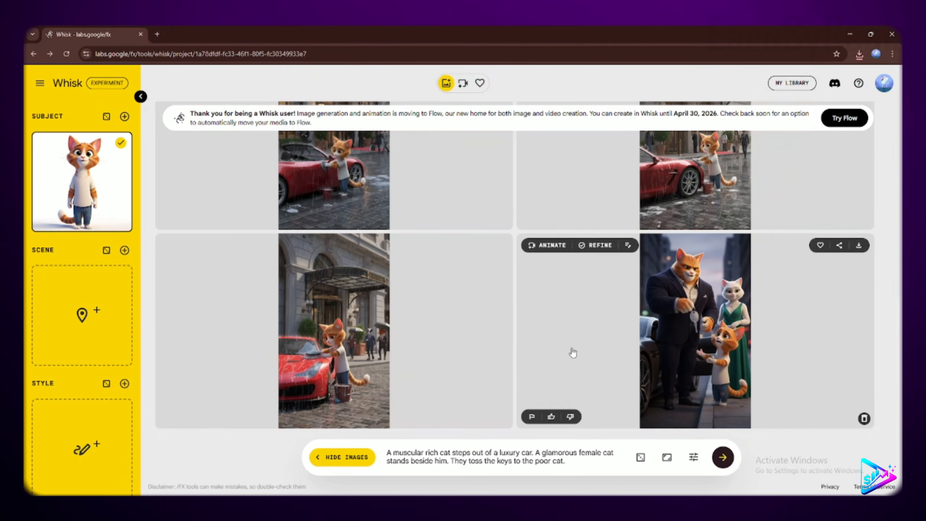